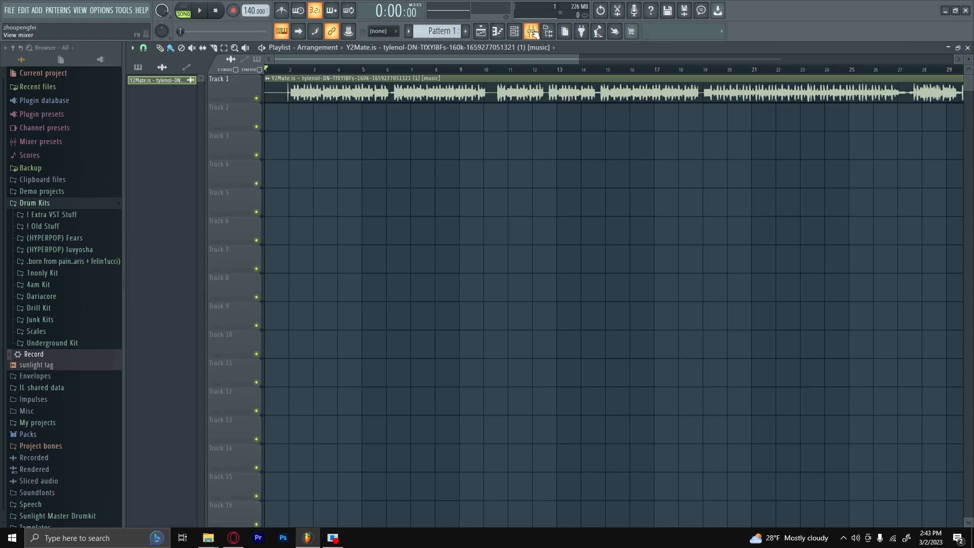
Load the Record mixer preset from the browser onto Insert 1 and remove Waves Tune Real-Time from its first slot
{"action": "left_click", "coordinate": [532, 32]}
{"action": "left_click_drag", "start_coordinate": [113, 352], "coordinate": [193, 241]}
{"action": "left_click", "coordinate": [597, 303]}
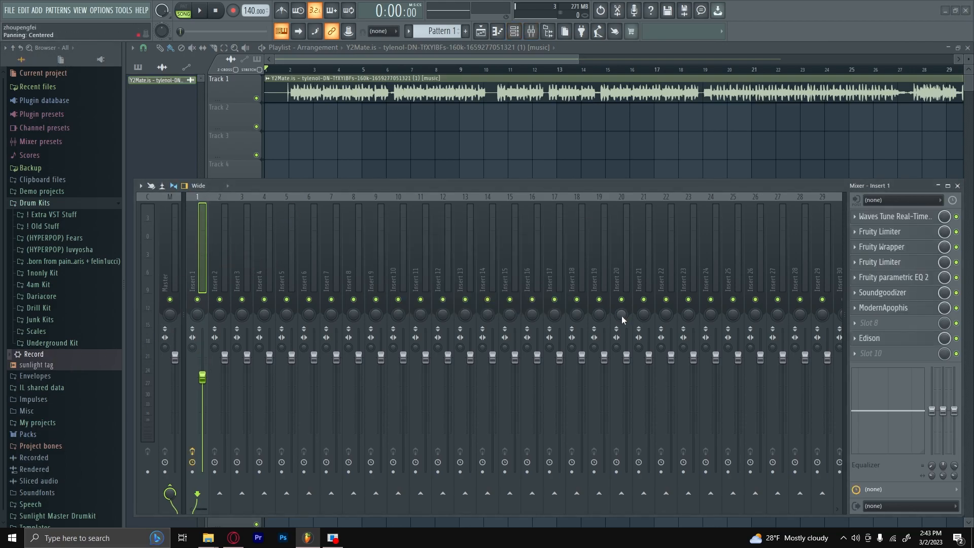
{"action": "left_click", "coordinate": [861, 218]}
{"action": "left_click", "coordinate": [935, 393]}
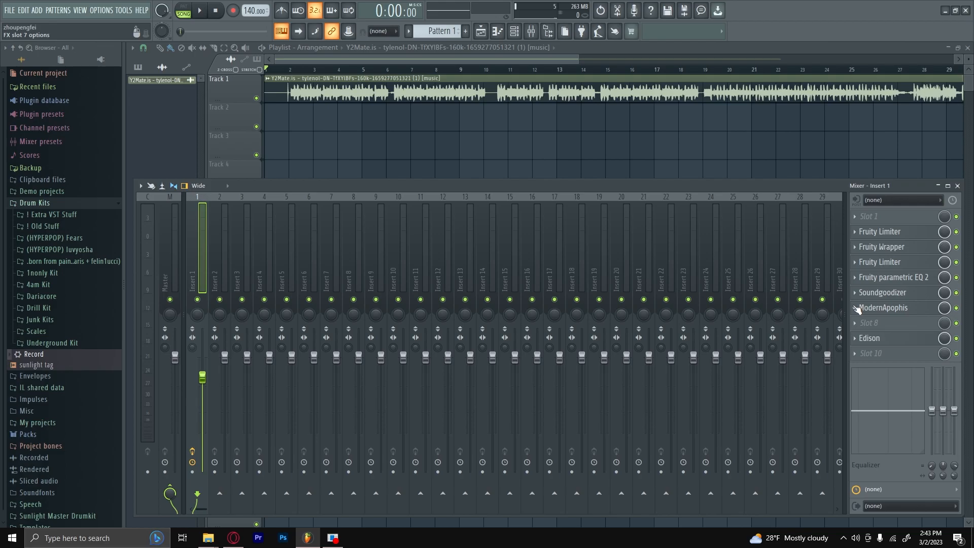
Replace ModernApophis in slot 7 of Insert 1 with Fruity Compressor
{"action": "left_click", "coordinate": [856, 308]}
{"action": "mouse_move", "coordinate": [866, 303]}
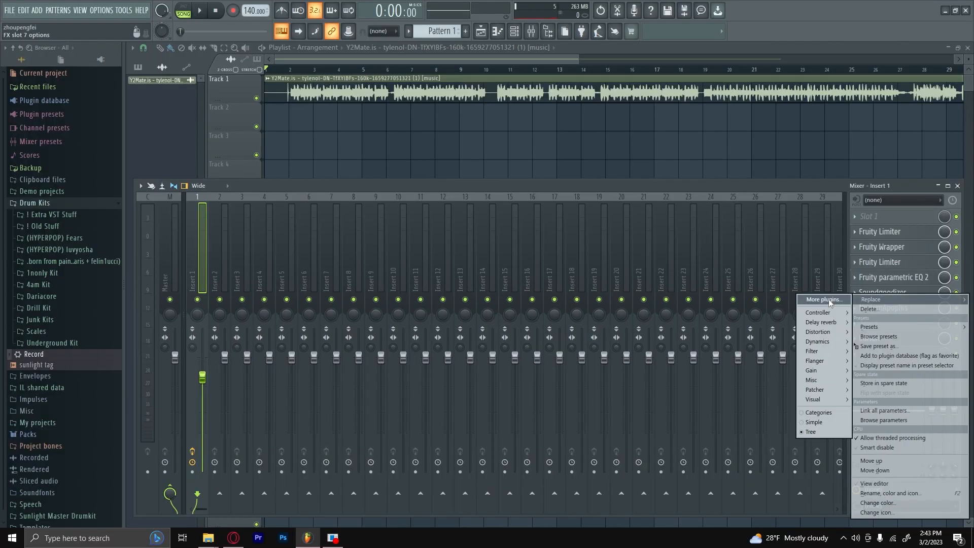
{"action": "left_click", "coordinate": [759, 295]}
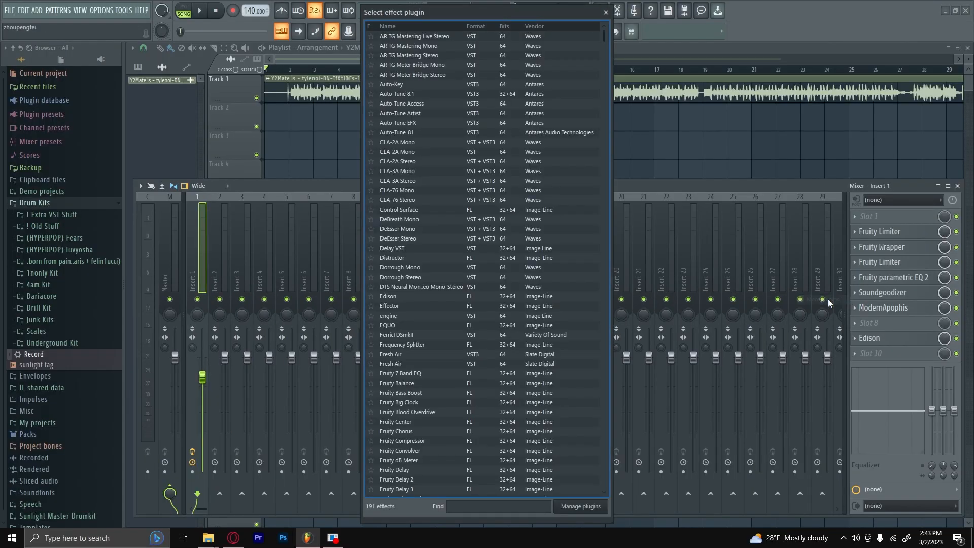
{"action": "type", "text": "fruity"}
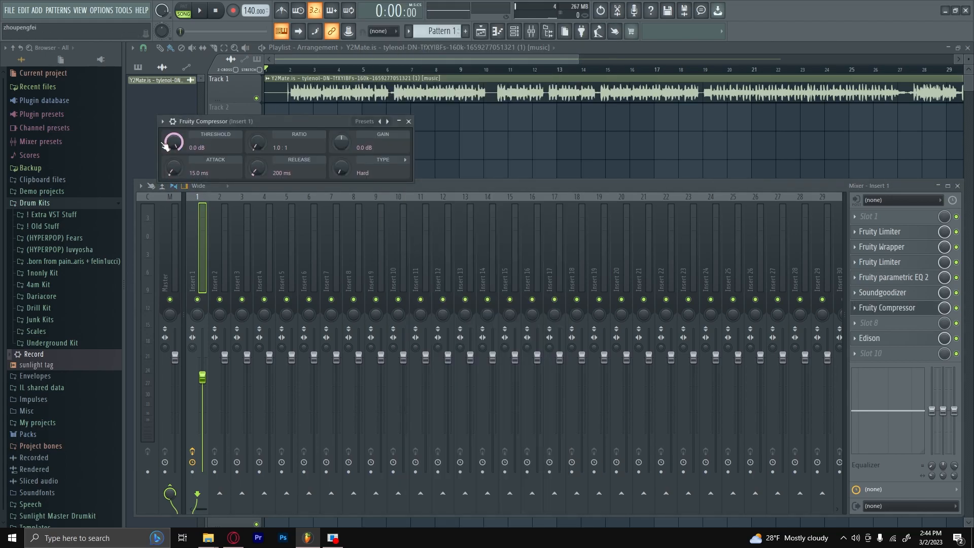
Set the Fruity Compressor's threshold to -10.3 dB, ratio to 6.4:1 and gain to 1.5 dB, and close the plugin
{"action": "left_click_drag", "start_coordinate": [173, 143], "coordinate": [186, 159]}
{"action": "left_click_drag", "start_coordinate": [256, 144], "coordinate": [242, 109]}
{"action": "left_click_drag", "start_coordinate": [345, 144], "coordinate": [349, 136]}
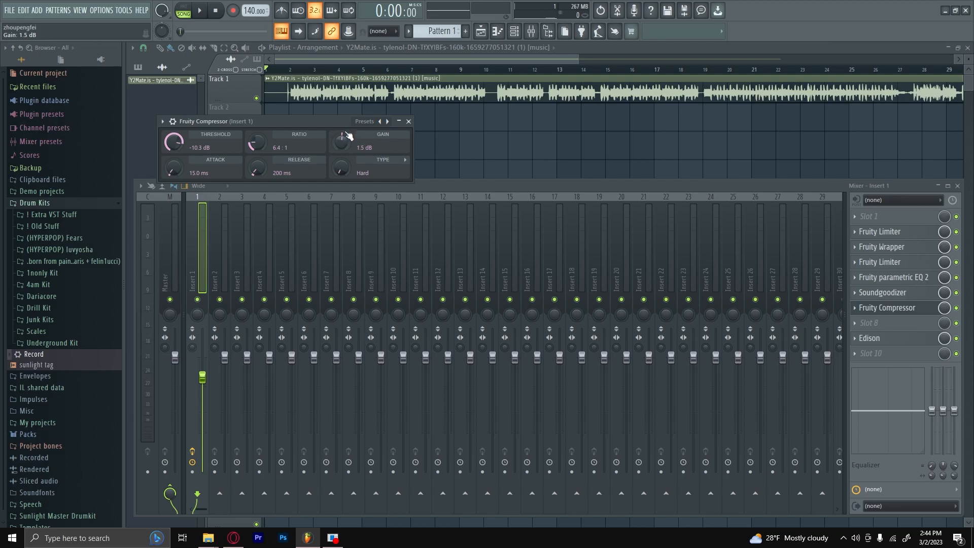
{"action": "left_click", "coordinate": [408, 121]}
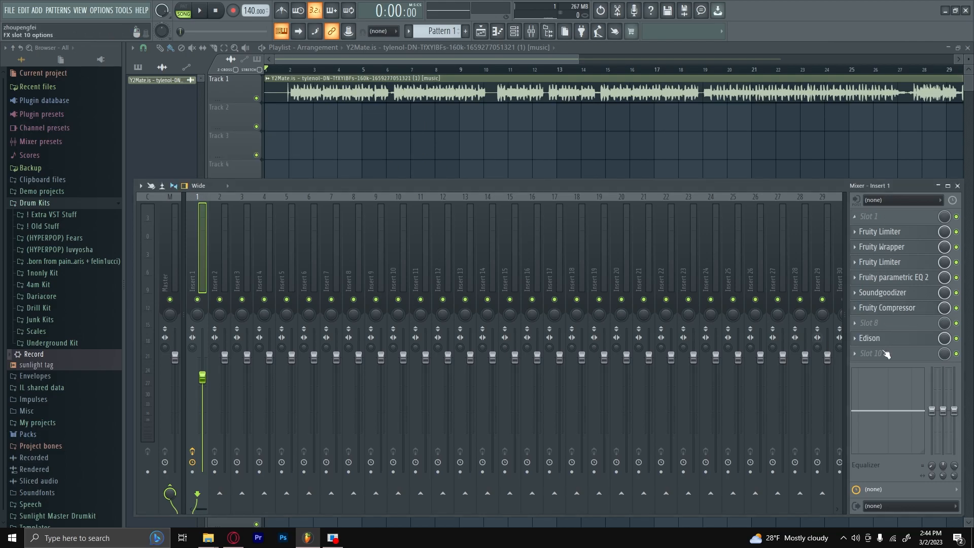
Arm Insert 1 for recording from In 1, disable its routing to the Master and switch on recording
{"action": "left_click", "coordinate": [192, 471]}
{"action": "left_click", "coordinate": [902, 200]}
{"action": "left_click", "coordinate": [882, 240]}
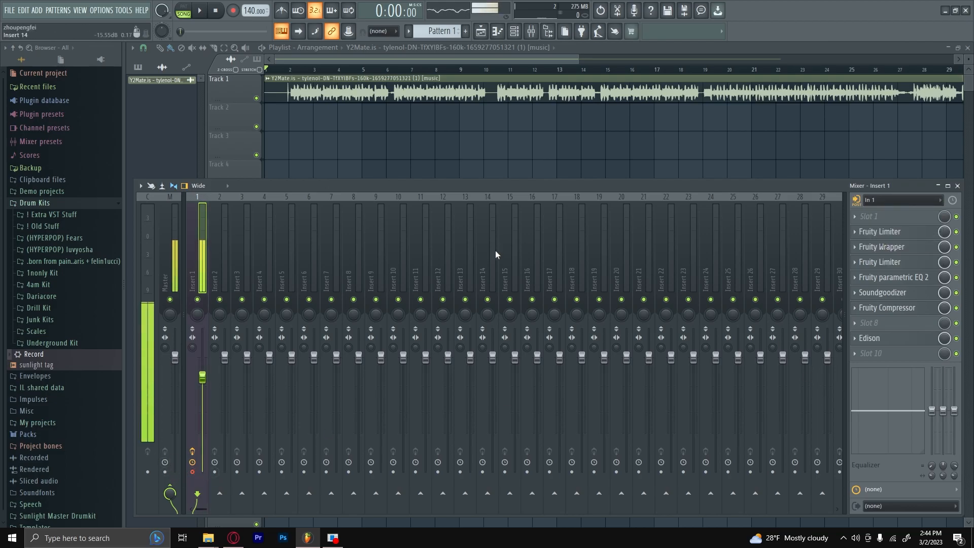
{"action": "left_click", "coordinate": [170, 491]}
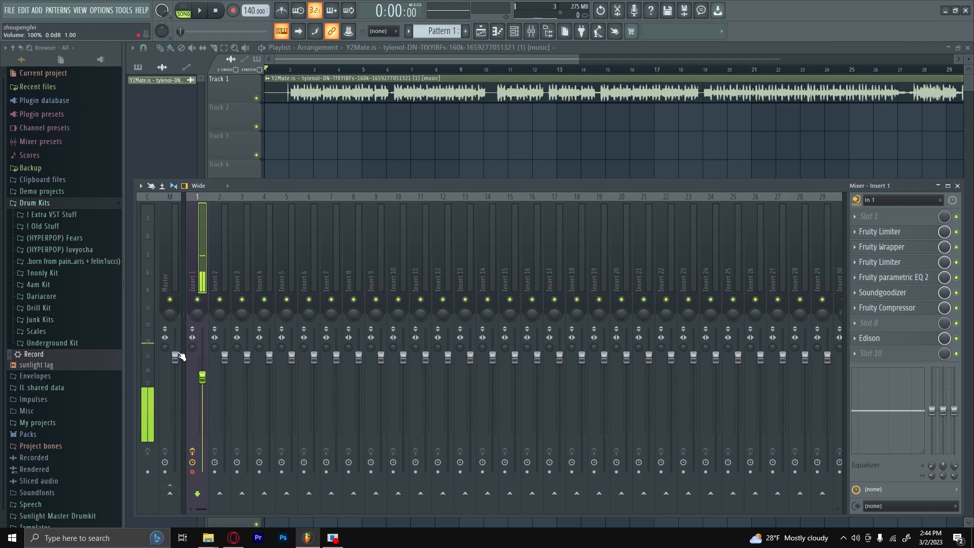
{"action": "key", "text": "r"}
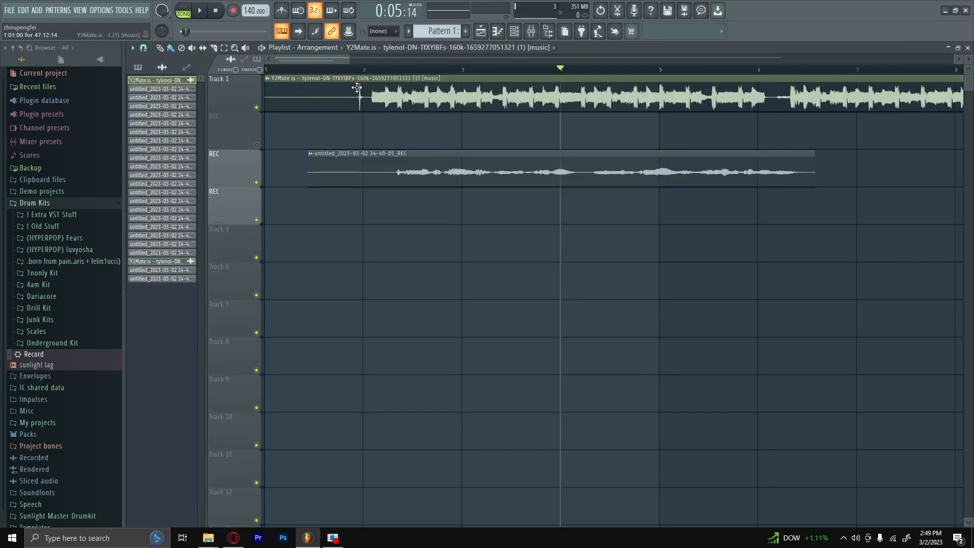
Place the playhead at bar 2 and route the recorded vocal clip to mixer track 2
{"action": "left_click", "coordinate": [363, 70]}
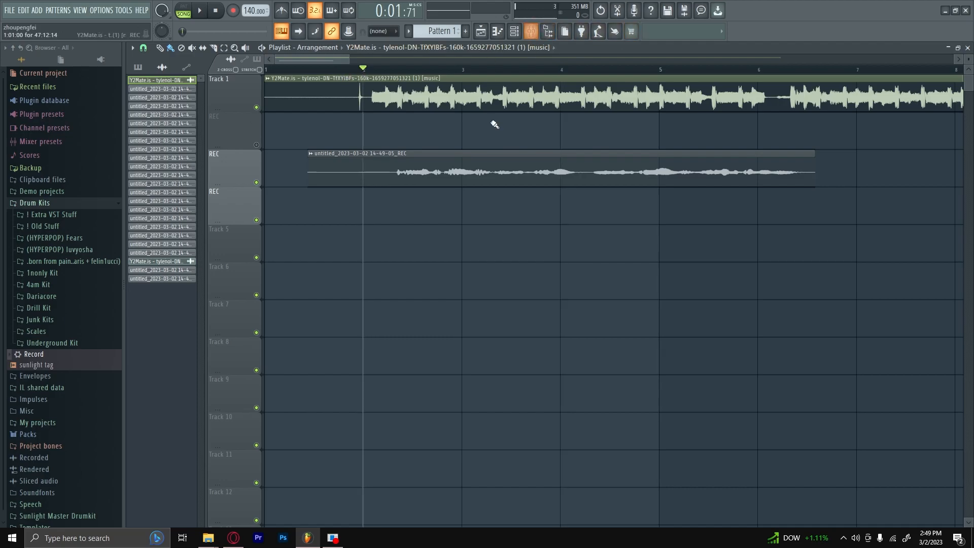
{"action": "double_click", "coordinate": [493, 175]}
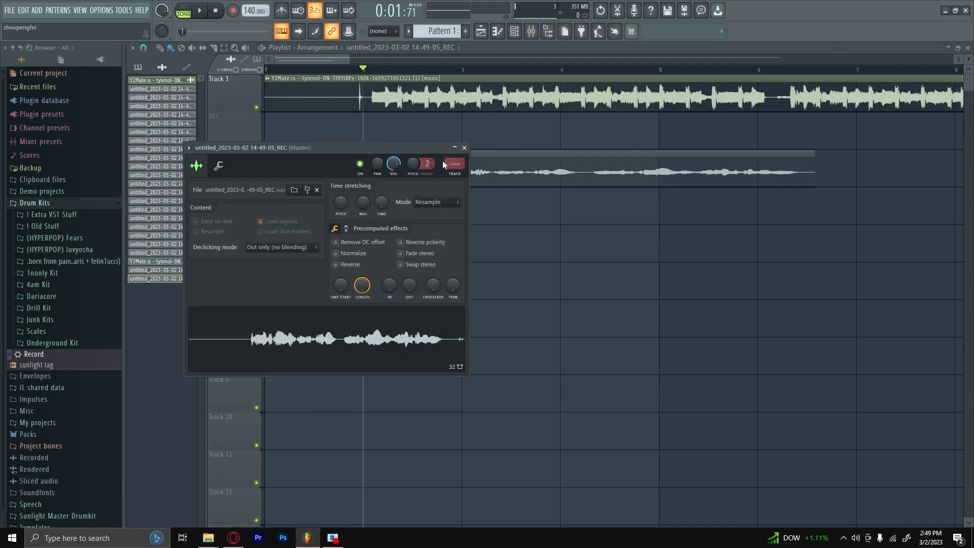
{"action": "double_click", "coordinate": [451, 163]}
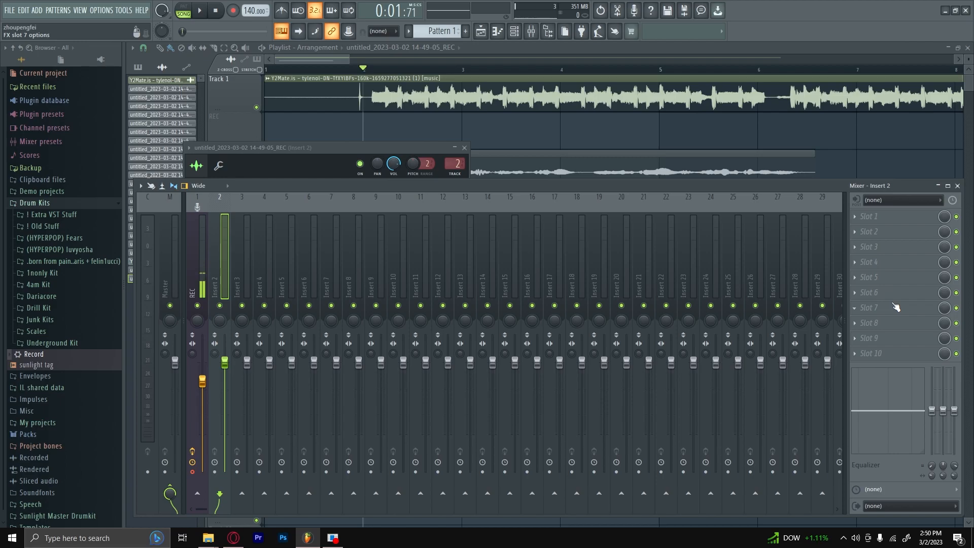
Add the Pitcher effect to slot 1 of Insert 2
{"action": "left_click", "coordinate": [878, 215]}
{"action": "left_click", "coordinate": [829, 230]}
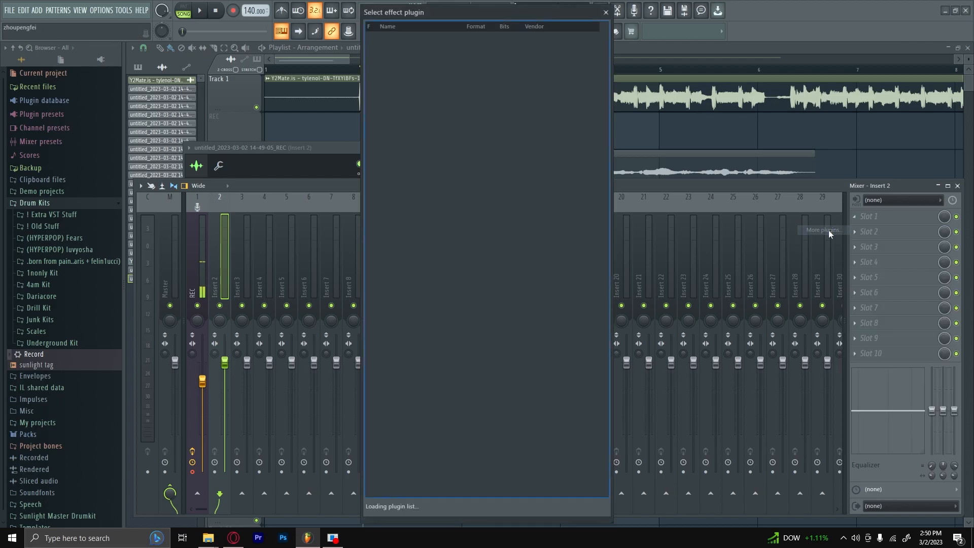
{"action": "type", "text": "pitch"}
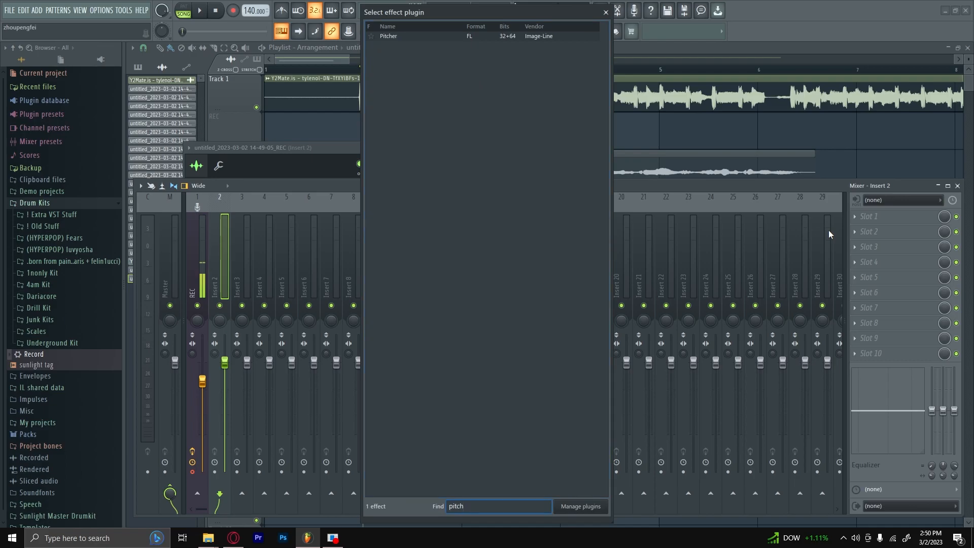
{"action": "double_click", "coordinate": [400, 35]}
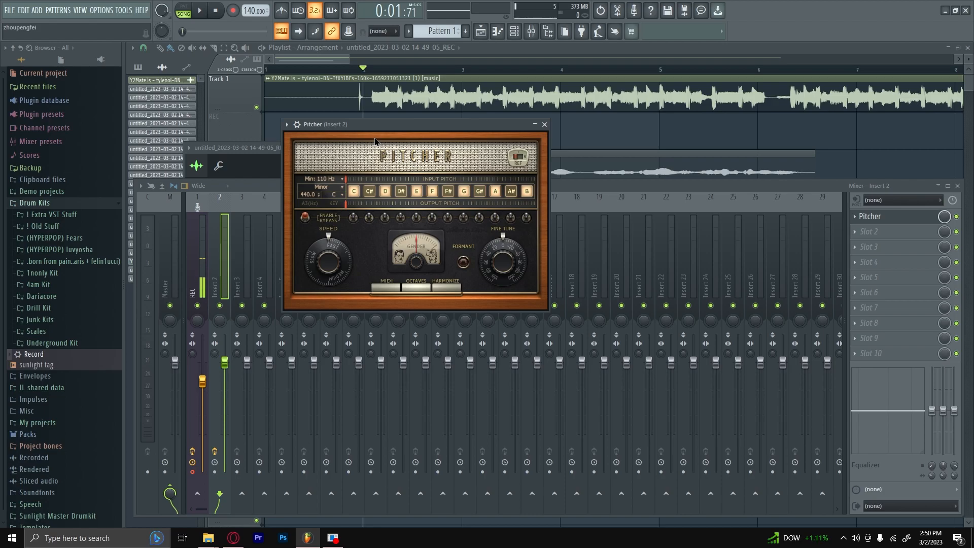
Select the beat's audio clip and load the Auto-Key plugin on the Master track to detect the song key
{"action": "left_click", "coordinate": [403, 80]}
{"action": "left_click", "coordinate": [843, 249]}
{"action": "left_click", "coordinate": [838, 261]}
{"action": "type", "text": "auto"}
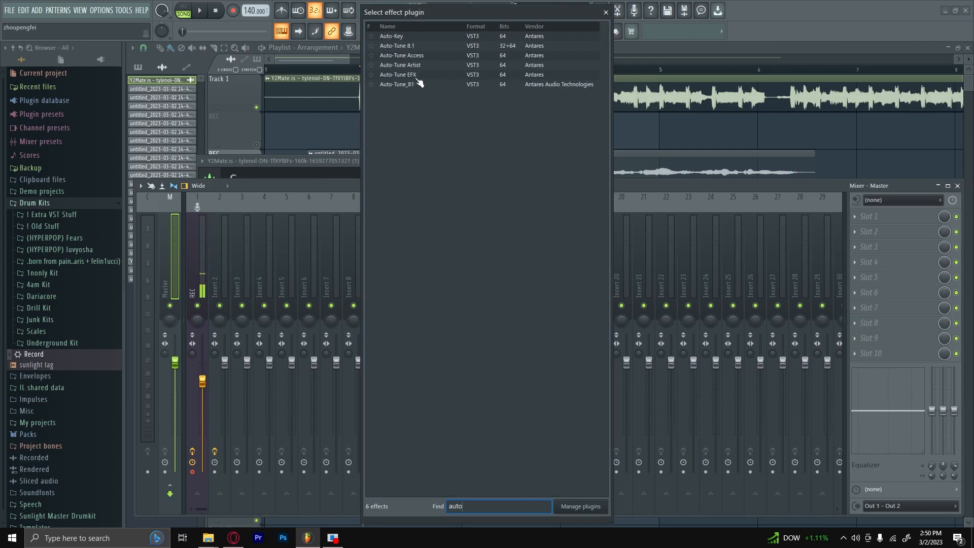
{"action": "double_click", "coordinate": [410, 36]}
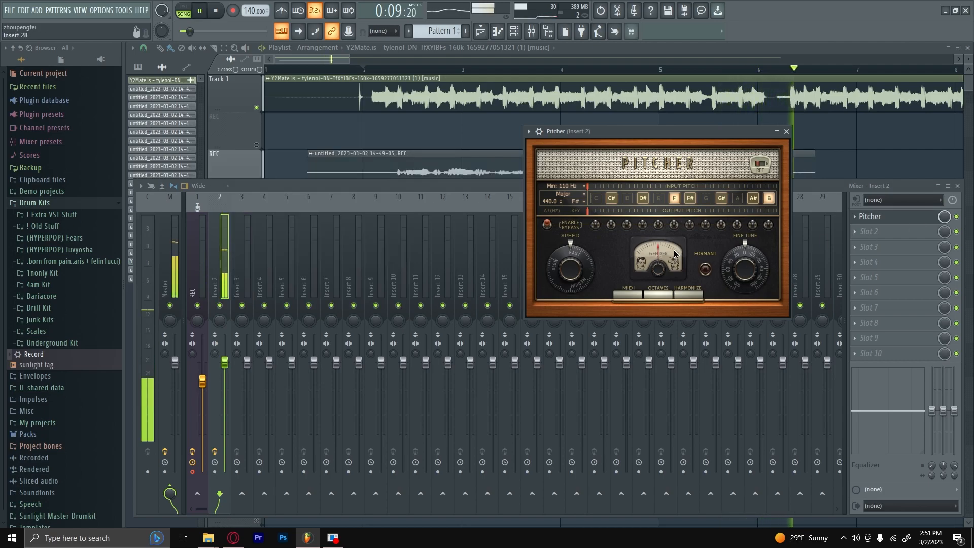
Finish auditioning the tuned vocal and replace Pitcher in slot 1 of Insert 2 with Auto-Tune_81
{"action": "key", "text": "space"}
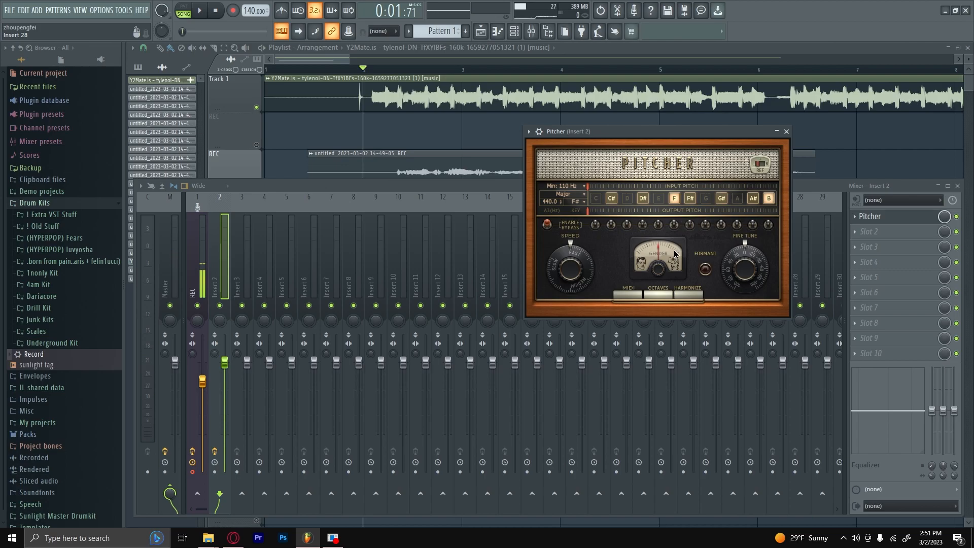
{"action": "key", "text": "space"}
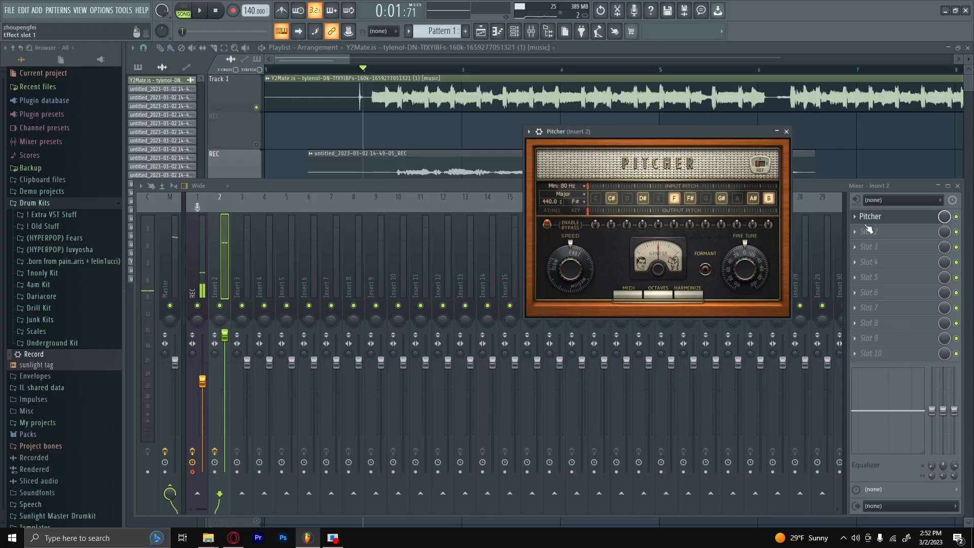
{"action": "left_click", "coordinate": [604, 256]}
{"action": "mouse_move", "coordinate": [608, 261]}
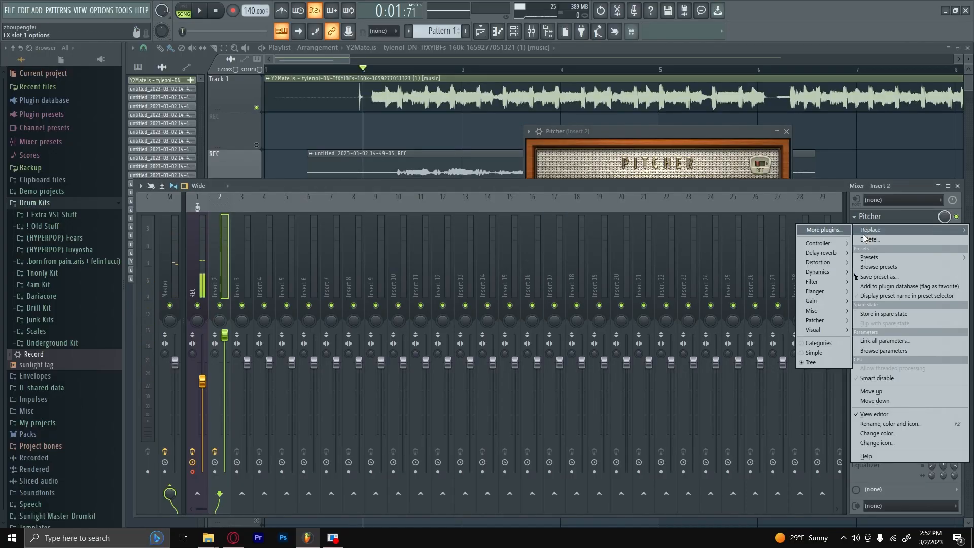
{"action": "left_click", "coordinate": [842, 231]}
{"action": "type", "text": "auto"}
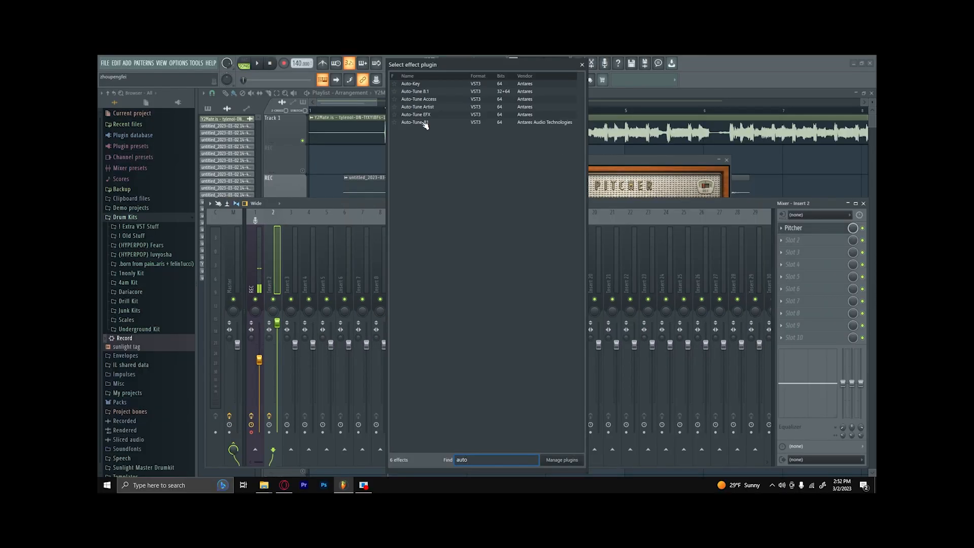
{"action": "double_click", "coordinate": [401, 84]}
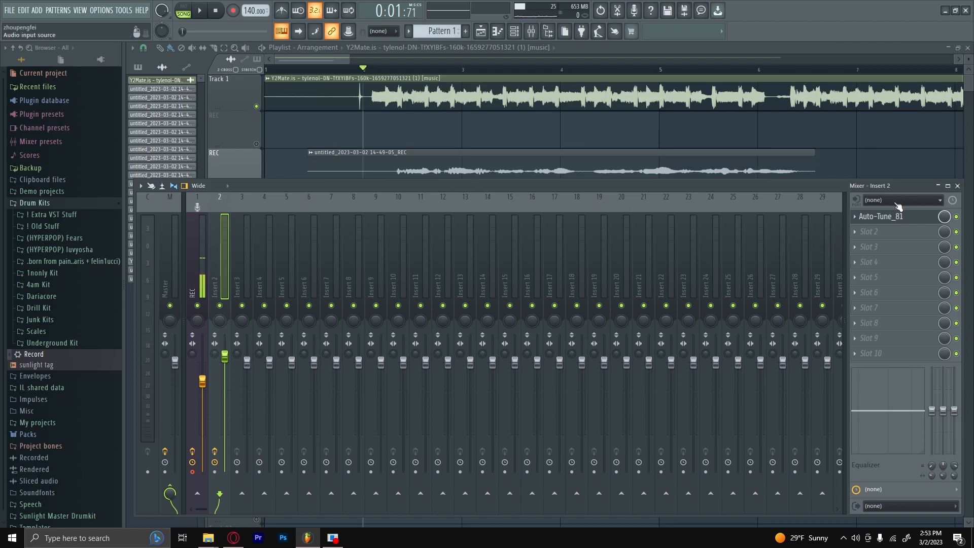
Load Fruity Parametric EQ 2 into slot 3 of Insert 2, searching the effect list for "eq"
{"action": "left_click", "coordinate": [867, 247]}
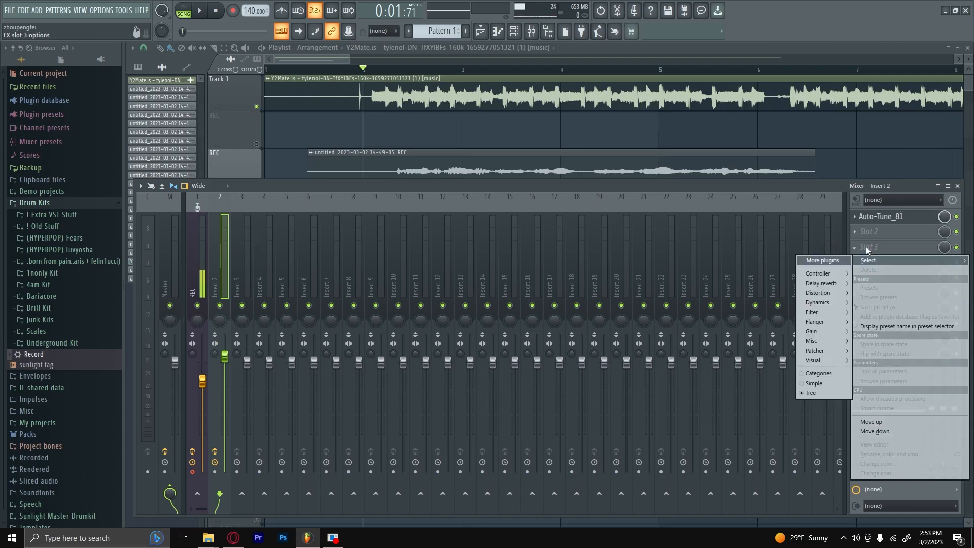
{"action": "left_click", "coordinate": [823, 260]}
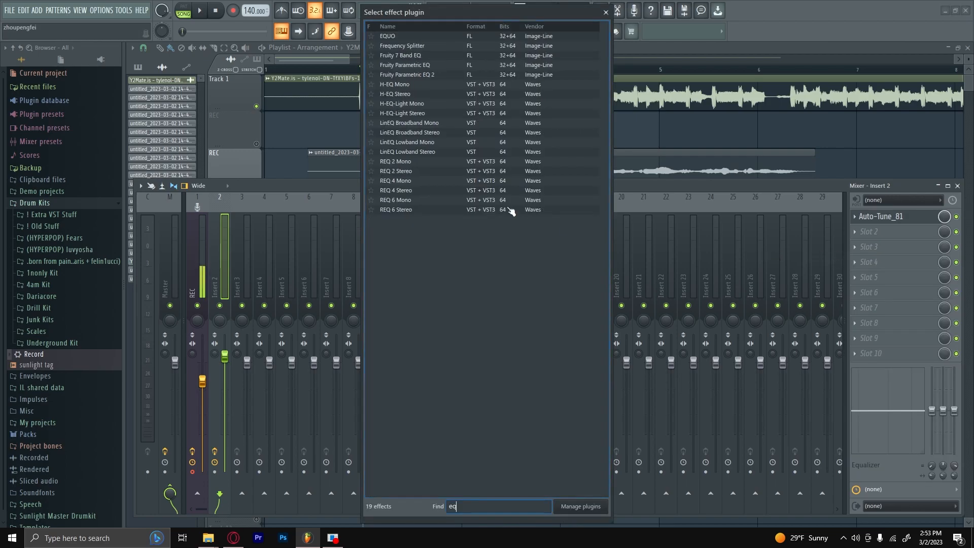
{"action": "double_click", "coordinate": [434, 77]}
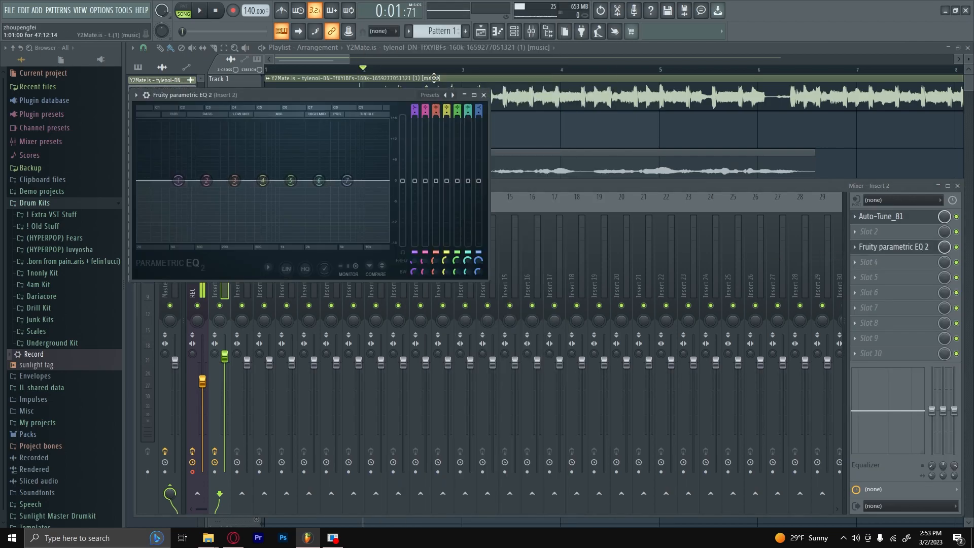
{"action": "left_click_drag", "start_coordinate": [306, 94], "coordinate": [373, 188]}
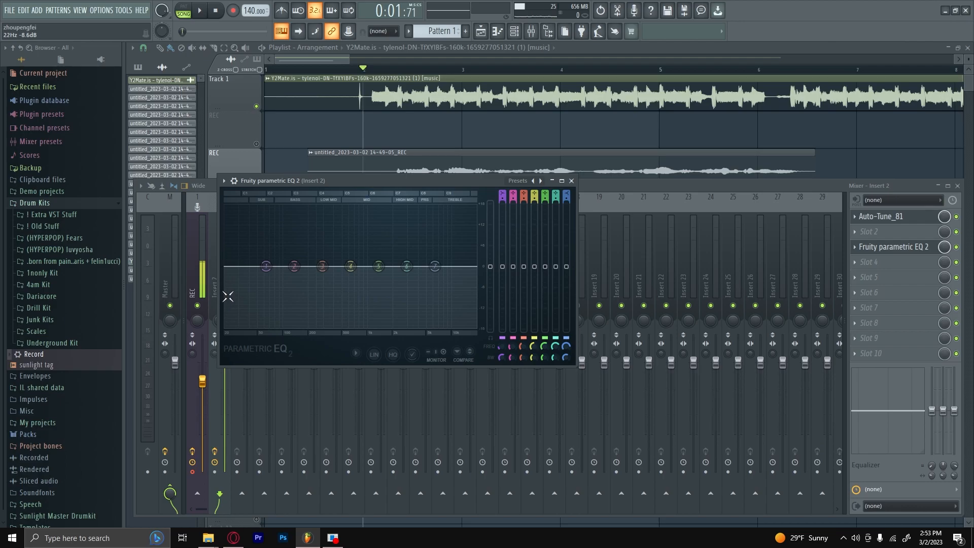
Change EQ band 1 to a high-pass filter and move its cutoff to about 100 Hz
{"action": "right_click", "coordinate": [273, 274]}
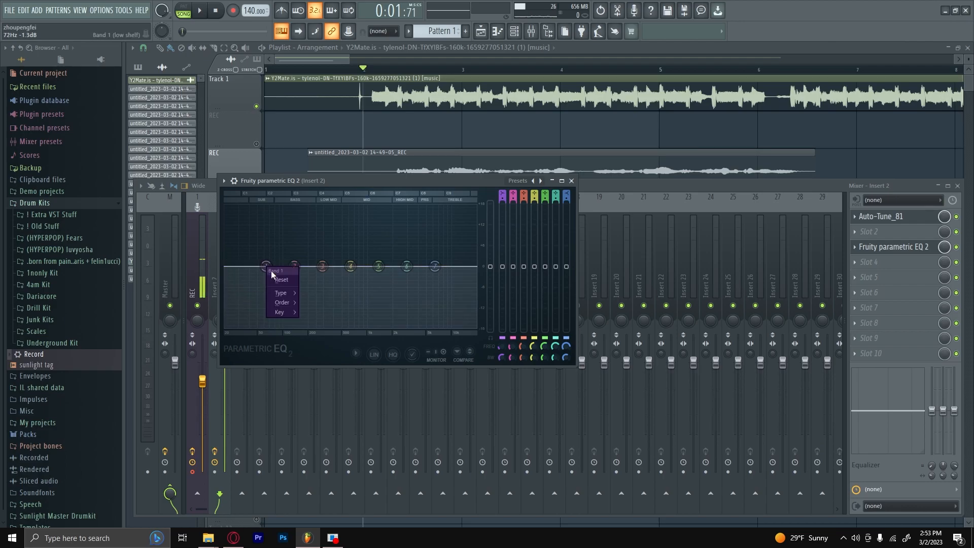
{"action": "mouse_move", "coordinate": [297, 293]}
{"action": "left_click", "coordinate": [320, 317]}
{"action": "left_click_drag", "start_coordinate": [275, 287], "coordinate": [302, 285]}
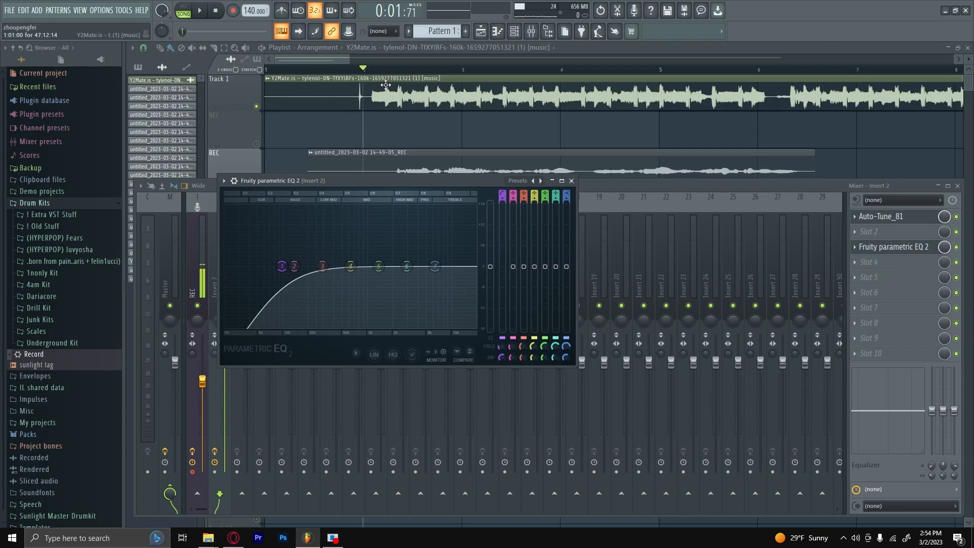
Sweep a narrow boost with EQ band 3 through the vocal's low mids and cut it by about 3.5 dB near 550 Hz
{"action": "mouse_move", "coordinate": [318, 180]}
{"action": "left_mouse_down"}
{"action": "mouse_move", "coordinate": [339, 178]}
{"action": "mouse_move", "coordinate": [335, 187]}
{"action": "left_mouse_up"}
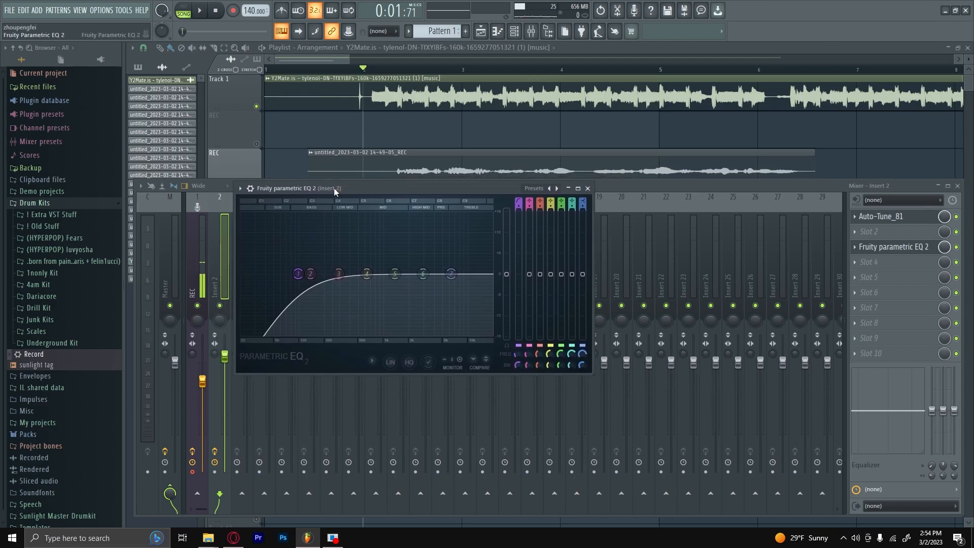
{"action": "mouse_move", "coordinate": [310, 278]}
{"action": "left_mouse_down"}
{"action": "mouse_move", "coordinate": [321, 298]}
{"action": "mouse_move", "coordinate": [298, 276]}
{"action": "mouse_move", "coordinate": [282, 278]}
{"action": "mouse_move", "coordinate": [292, 278]}
{"action": "left_mouse_up"}
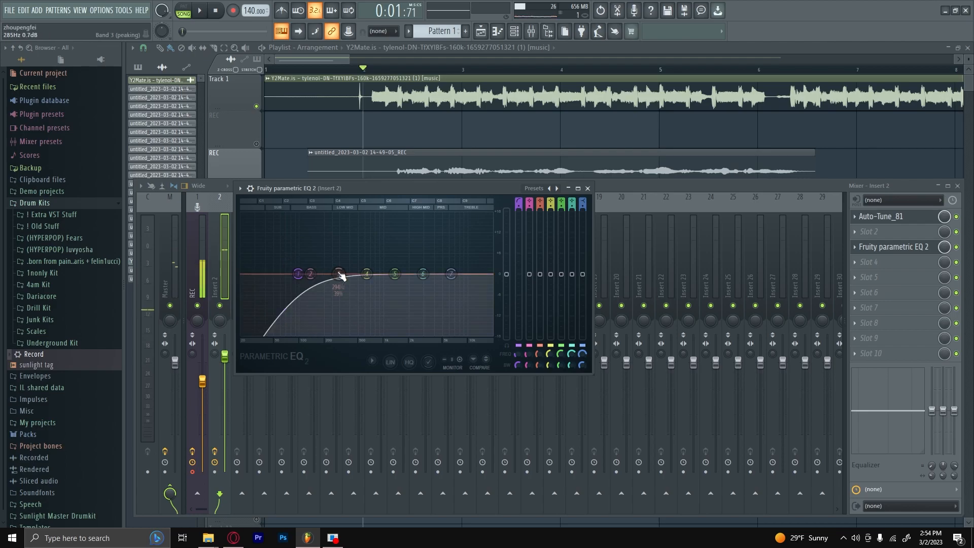
{"action": "left_click_drag", "start_coordinate": [339, 274], "coordinate": [303, 187]}
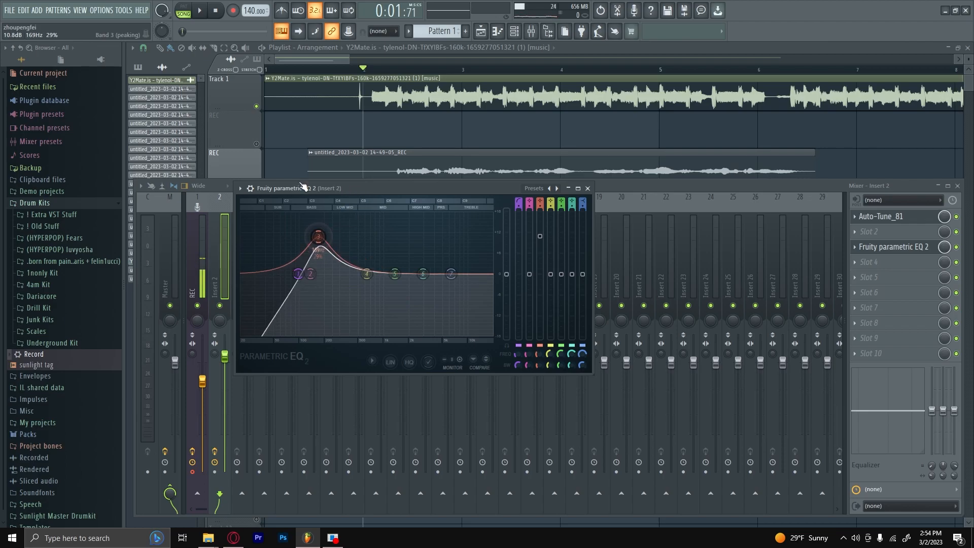
{"action": "left_click_drag", "start_coordinate": [318, 237], "coordinate": [363, 223]}
{"action": "left_click_drag", "start_coordinate": [364, 223], "coordinate": [363, 286]}
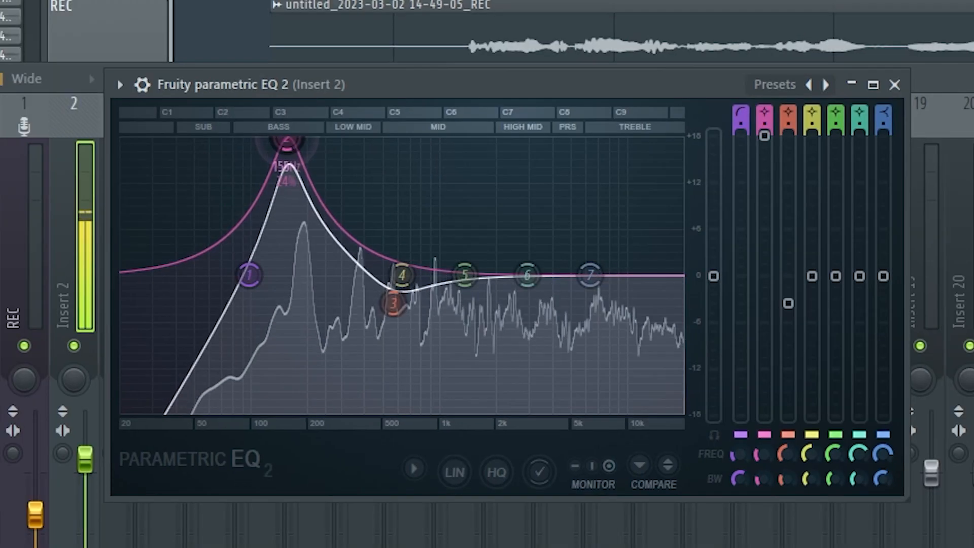
Cut EQ band 2 about 1 dB near 160 Hz and band 5 about 2 dB near 2.3 kHz, and boost band 6 at 20 kHz
{"action": "left_click_drag", "start_coordinate": [315, 213], "coordinate": [318, 278]}
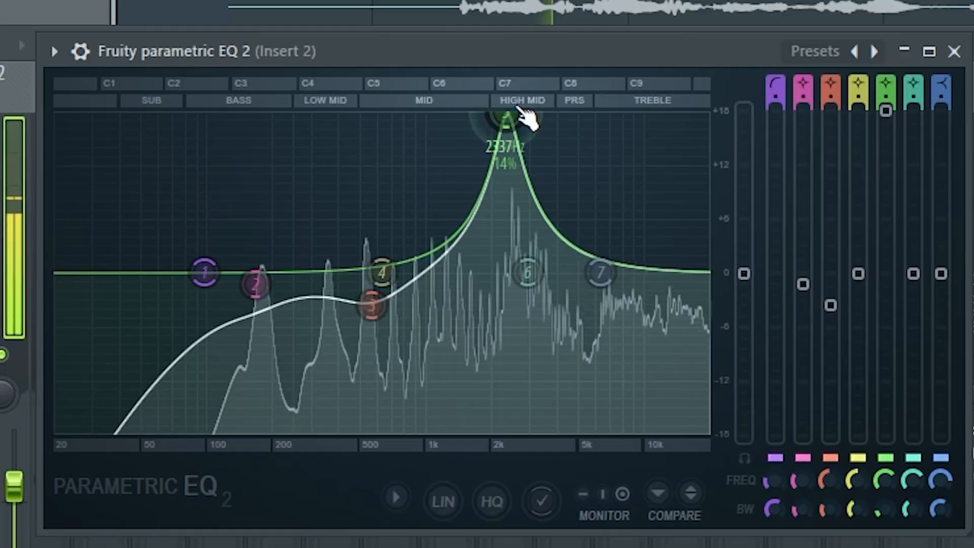
{"action": "left_click_drag", "start_coordinate": [419, 210], "coordinate": [417, 210]}
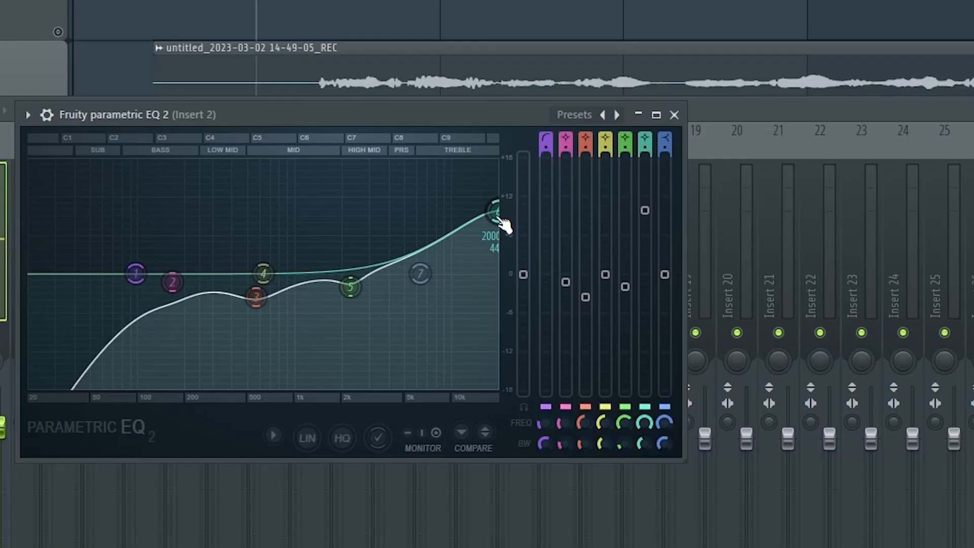
{"action": "left_click_drag", "start_coordinate": [716, 189], "coordinate": [715, 187]}
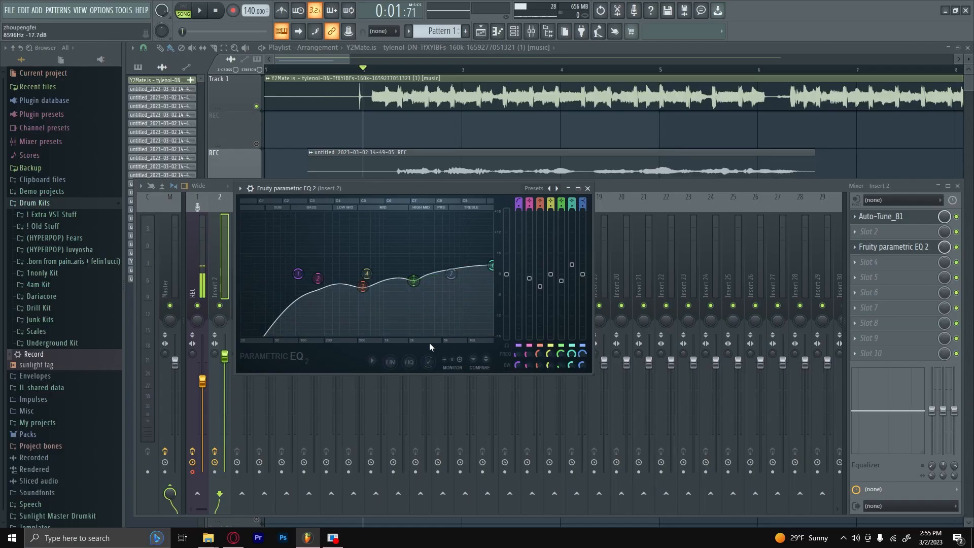
Change EQ band 7 to a low-pass filter at the top of the frequency range and audition the vocal
{"action": "right_click", "coordinate": [451, 274]}
{"action": "left_click", "coordinate": [503, 310]}
{"action": "left_click_drag", "start_coordinate": [453, 282], "coordinate": [502, 252]}
{"action": "key", "text": "space"}
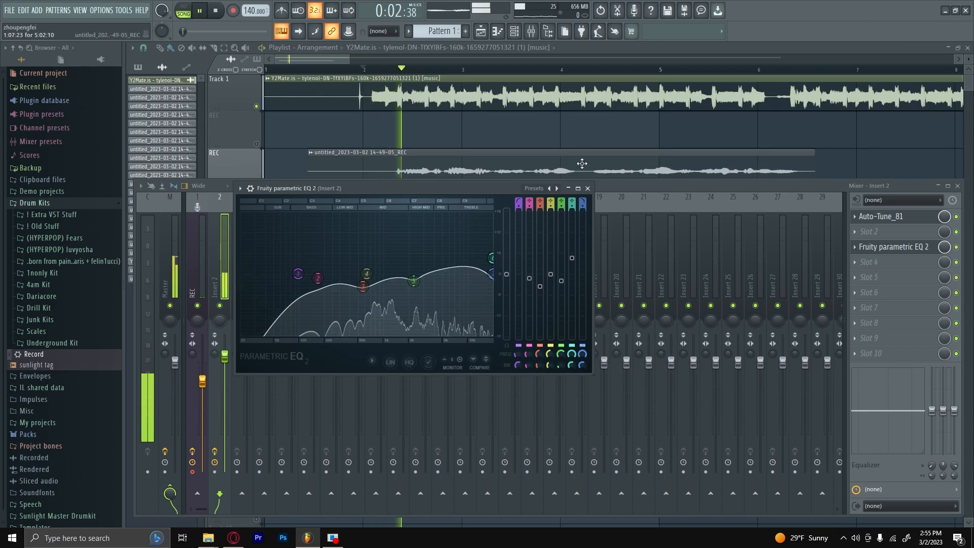
{"action": "left_click", "coordinate": [587, 189]}
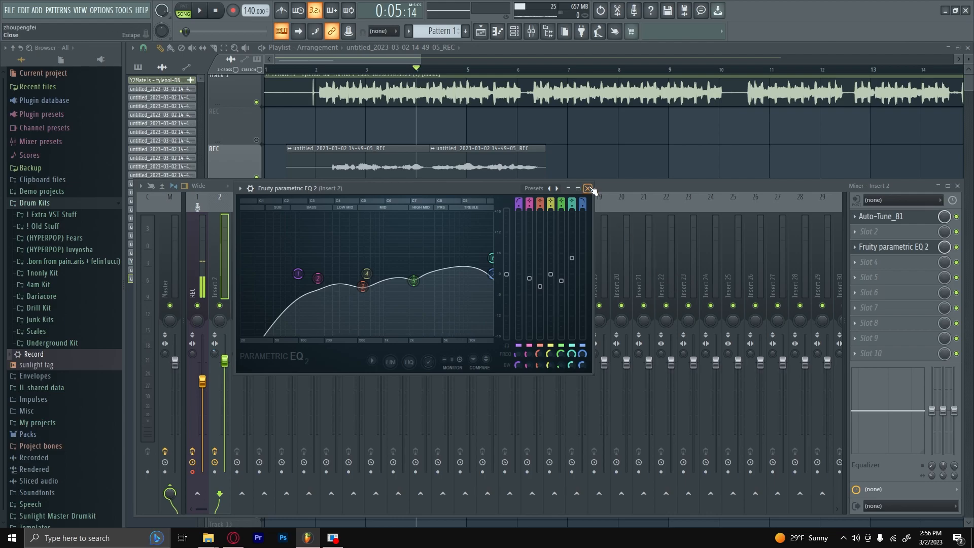
Load Fruity Compressor into slot 4 of Insert 2, searching the effect list for "comp"
{"action": "left_click", "coordinate": [893, 247]}
{"action": "left_click", "coordinate": [868, 261]}
{"action": "left_click", "coordinate": [815, 275]}
{"action": "type", "text": "comp"}
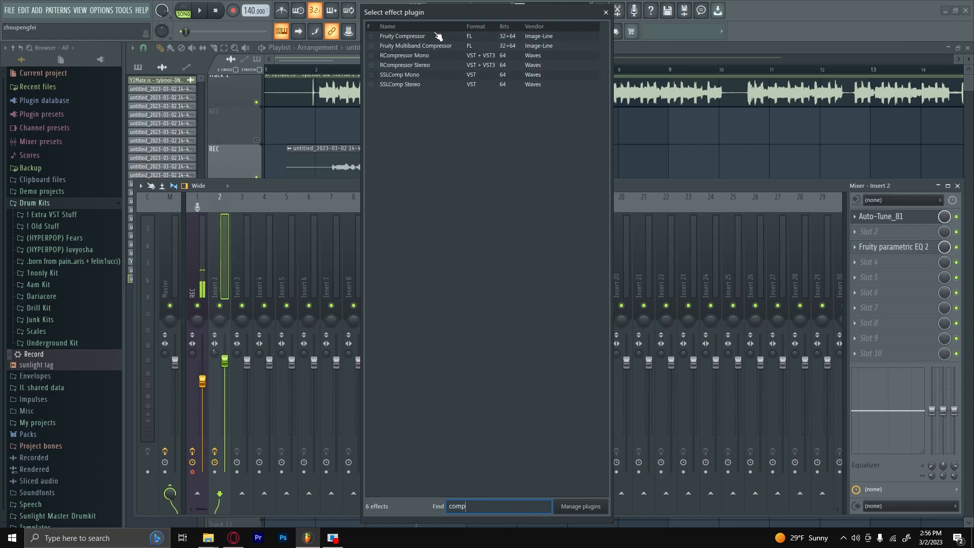
{"action": "double_click", "coordinate": [410, 37]}
{"action": "left_click_drag", "start_coordinate": [223, 112], "coordinate": [390, 248]}
{"action": "left_click", "coordinate": [225, 262]}
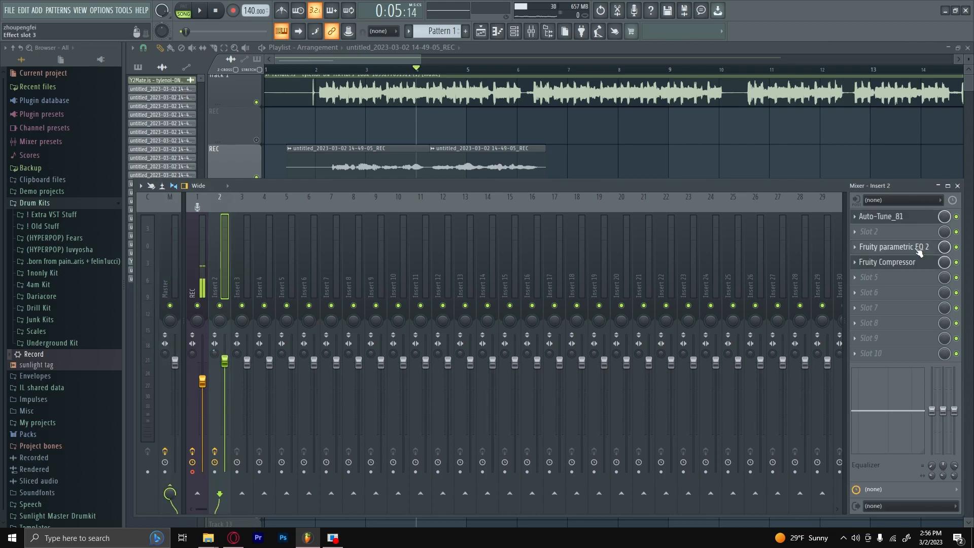
Set the slot 4 compressor's threshold to -18.8 dB, its ratio to 5.6:1 and its gain to about 2.5 dB
{"action": "left_click", "coordinate": [908, 262]}
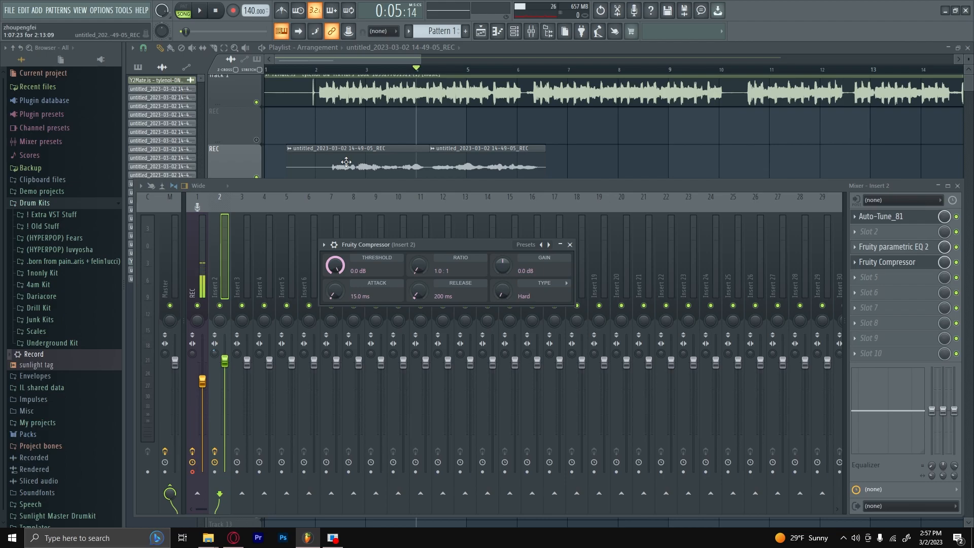
{"action": "left_click_drag", "start_coordinate": [337, 272], "coordinate": [337, 290]}
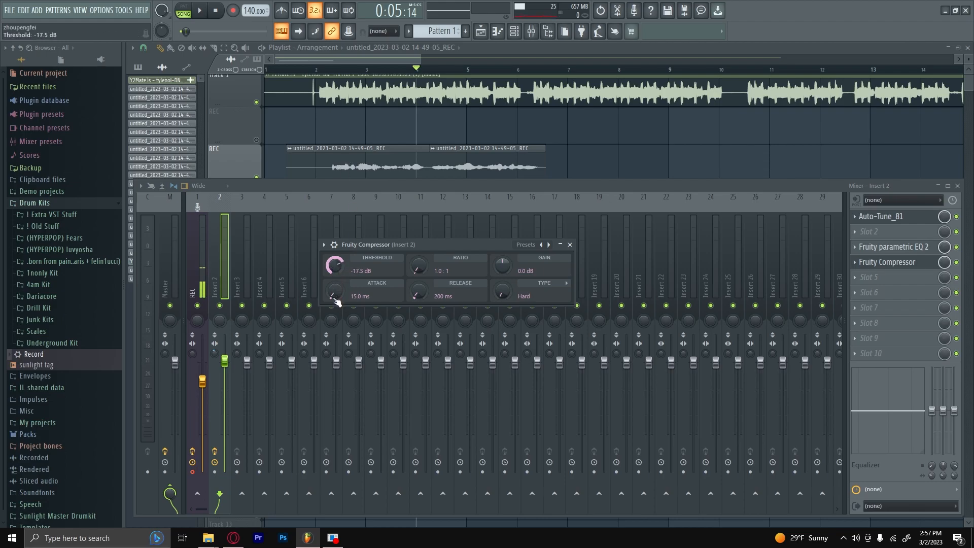
{"action": "left_click_drag", "start_coordinate": [335, 304], "coordinate": [335, 303]}
{"action": "left_click_drag", "start_coordinate": [429, 268], "coordinate": [420, 244]}
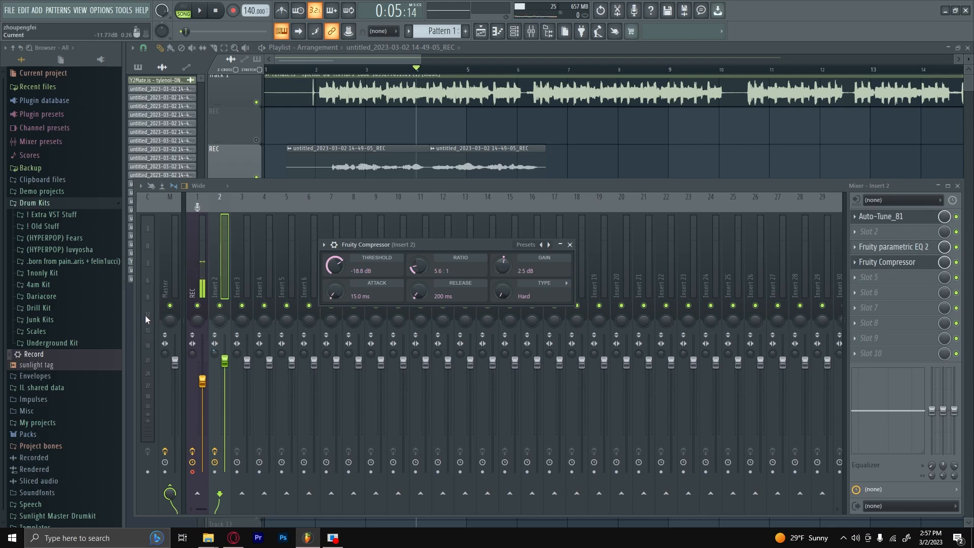
{"action": "left_click_drag", "start_coordinate": [504, 268], "coordinate": [504, 264]}
{"action": "left_click_drag", "start_coordinate": [502, 264], "coordinate": [503, 258]}
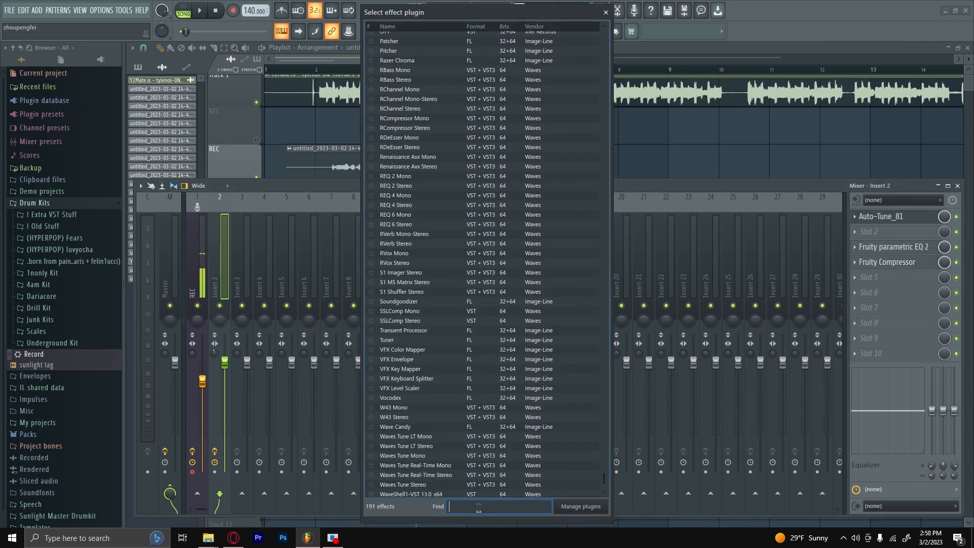
Load Maximus into slot 6 of Insert 2, searching the effect list for "max", and apply one of its presets
{"action": "type", "text": "max"}
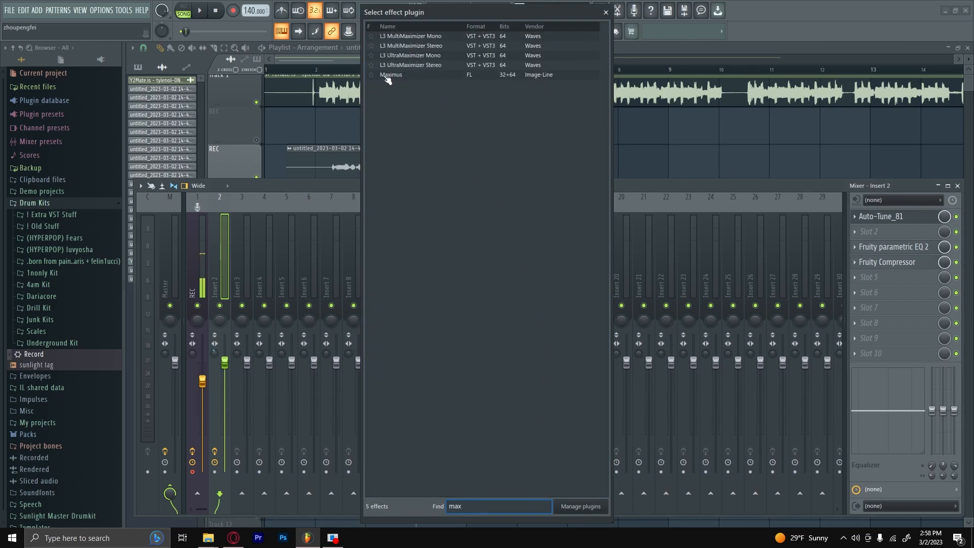
{"action": "left_click", "coordinate": [389, 75]}
{"action": "left_click", "coordinate": [432, 135]}
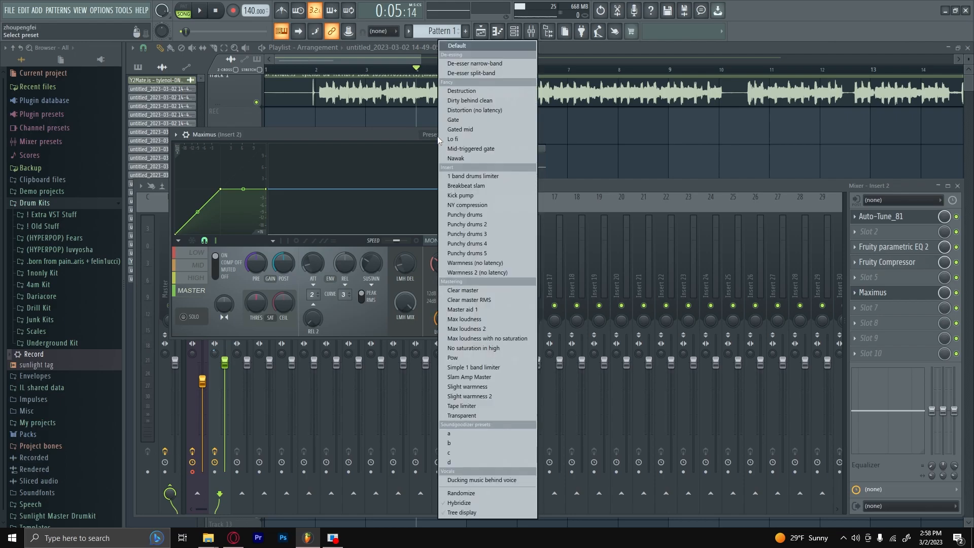
{"action": "left_click", "coordinate": [448, 151]}
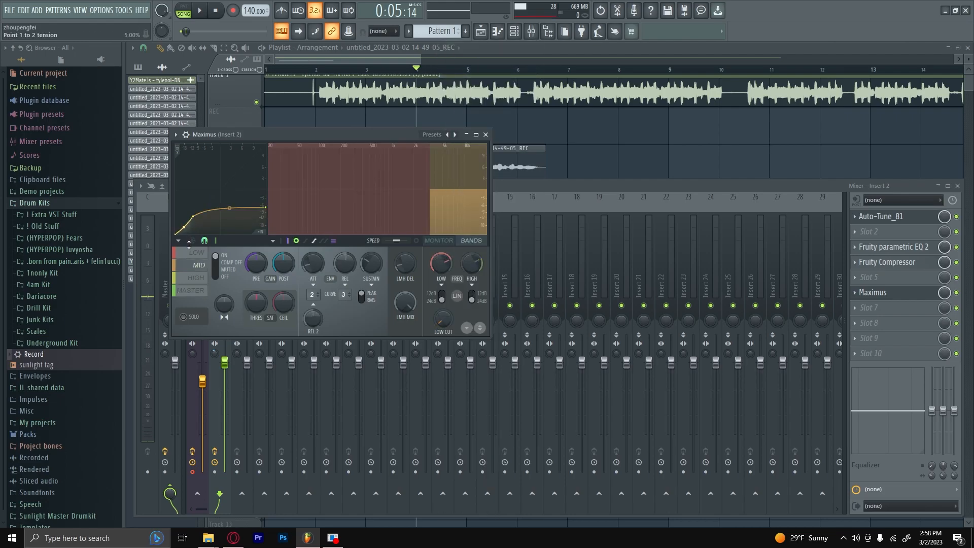
{"action": "key", "text": "space"}
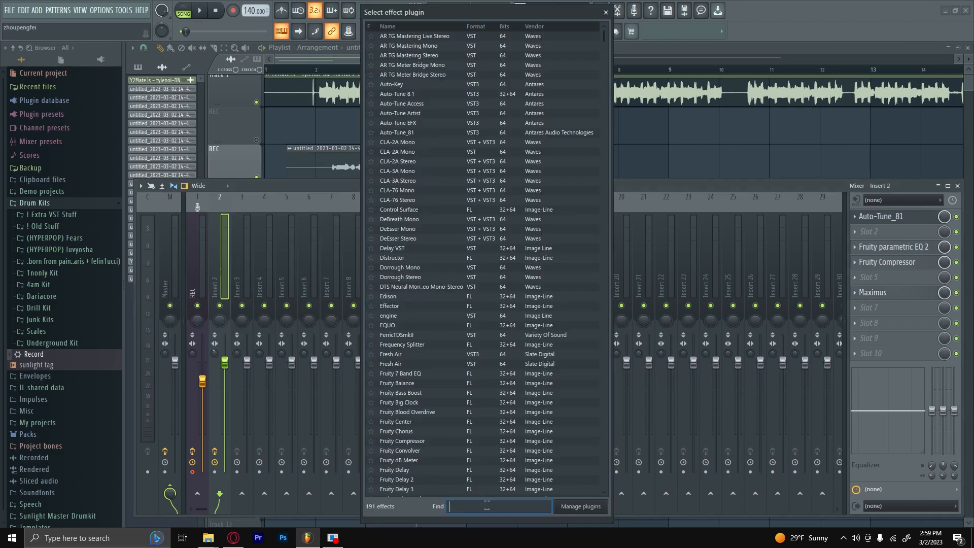
Load a second Fruity Parametric EQ 2 on Insert 2, cutting band 3 about 5.5 dB near 350 Hz and band 2 about 1.5 dB near 180 Hz
{"action": "type", "text": "eq"}
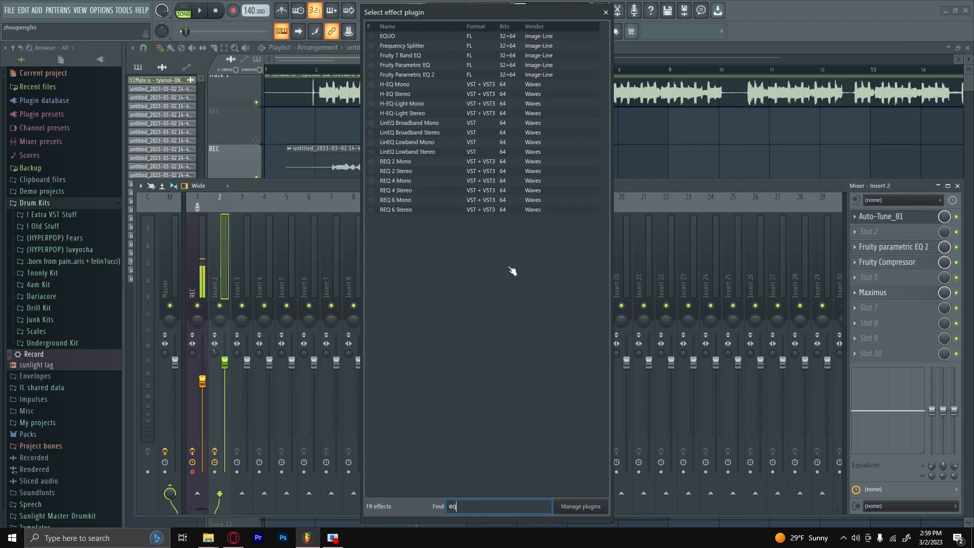
{"action": "double_click", "coordinate": [412, 75]}
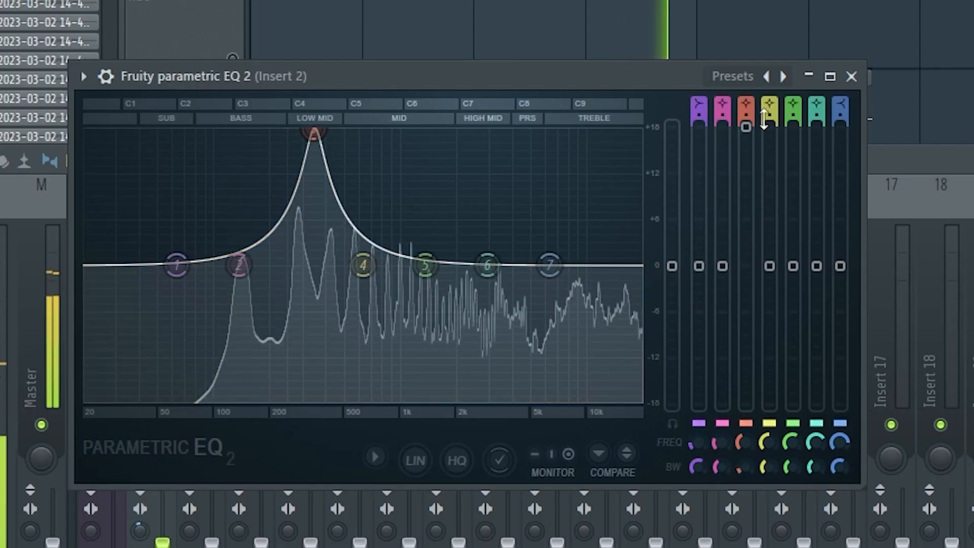
{"action": "left_click_drag", "start_coordinate": [489, 173], "coordinate": [489, 182]}
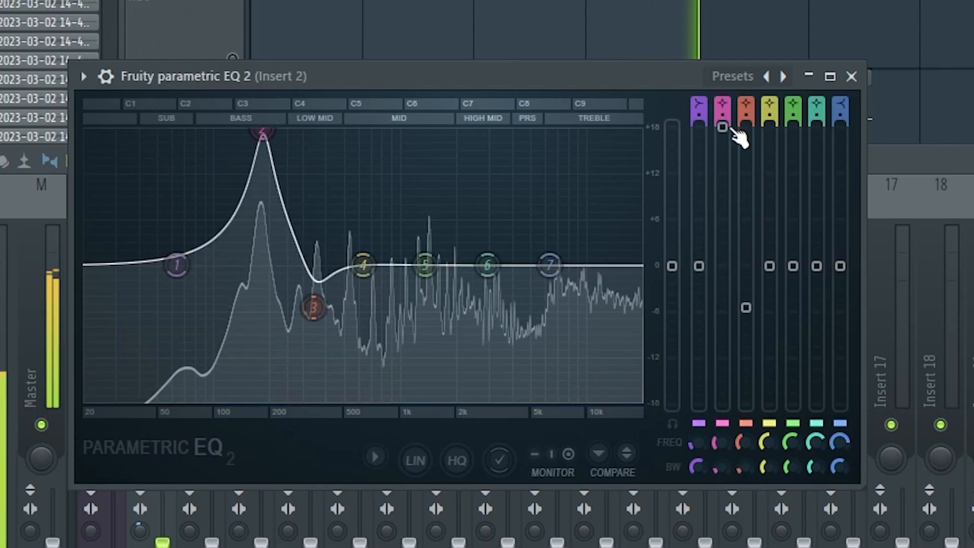
{"action": "left_click_drag", "start_coordinate": [731, 130], "coordinate": [722, 277]}
In the second EQ, cut band 5 near 1.1 kHz, boost band 6 about 2 dB at 20 kHz and move low-pass band 7 to the top
{"action": "left_click_drag", "start_coordinate": [425, 265], "coordinate": [413, 147]}
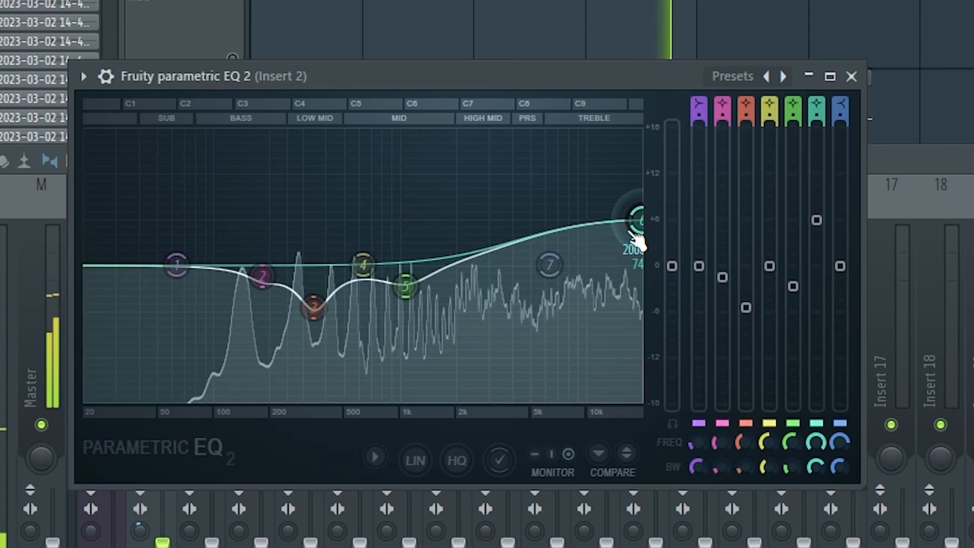
{"action": "left_click_drag", "start_coordinate": [632, 235], "coordinate": [641, 246]}
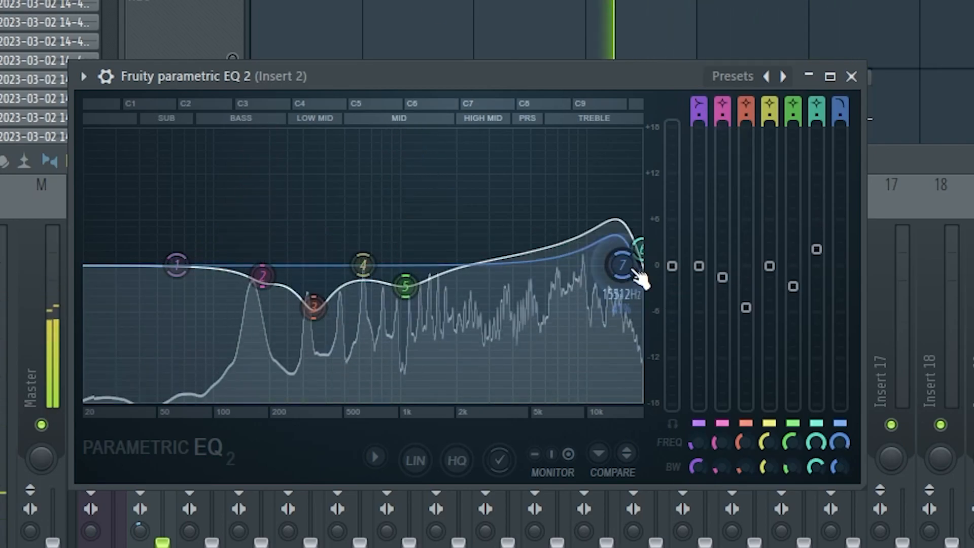
{"action": "left_click_drag", "start_coordinate": [633, 269], "coordinate": [682, 307]}
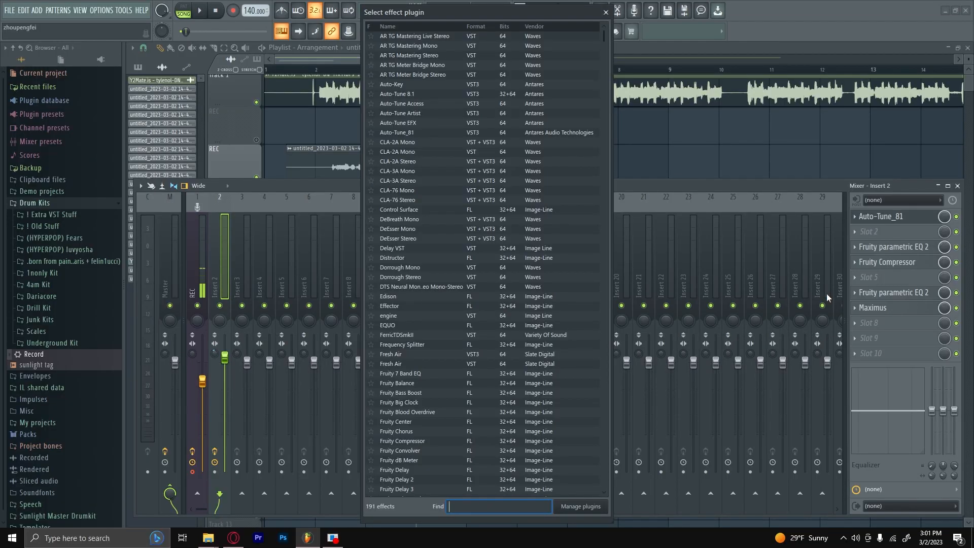
Load Fruity Phaser into slot 9 of Insert 2, searching the effect list for "fruity", and lower its mix level
{"action": "type", "text": "fruity"}
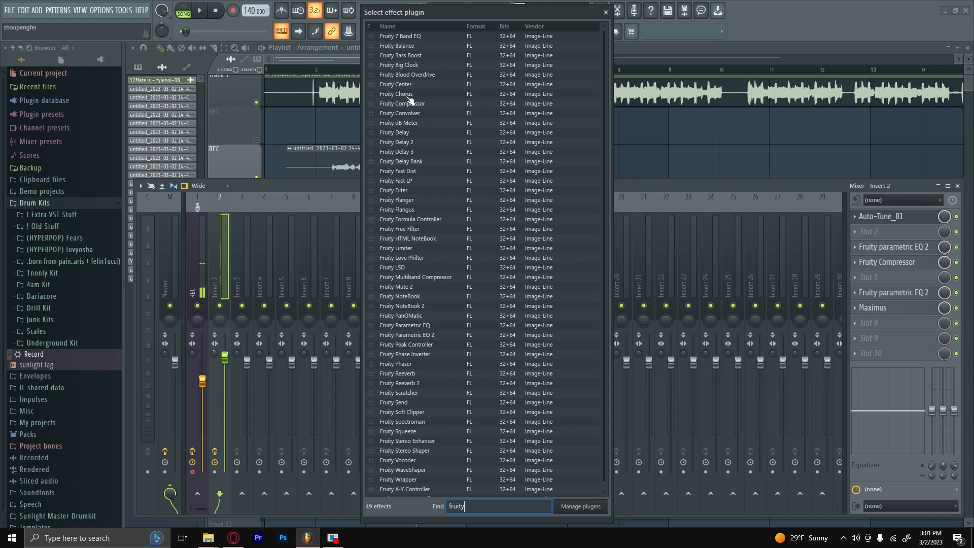
{"action": "left_click", "coordinate": [407, 96]}
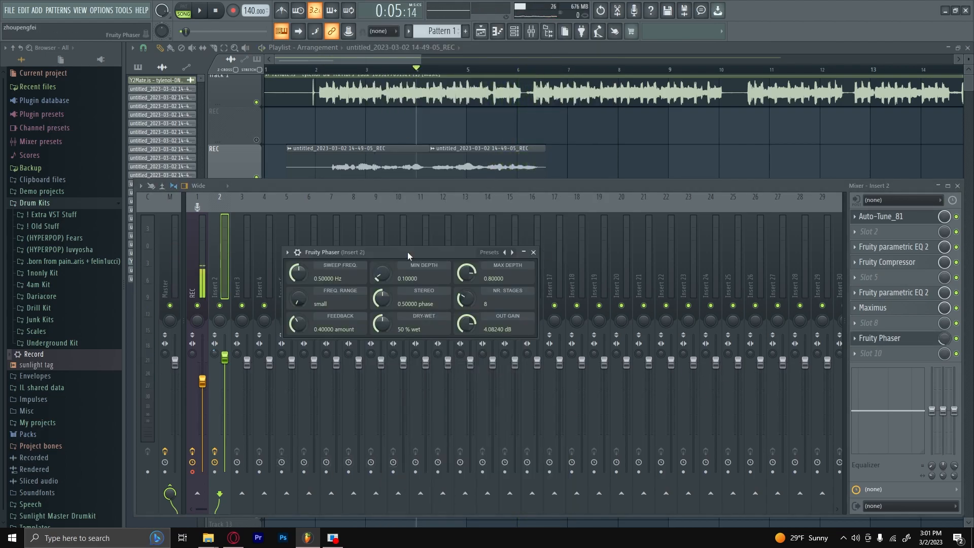
{"action": "left_click_drag", "start_coordinate": [407, 252], "coordinate": [477, 250]}
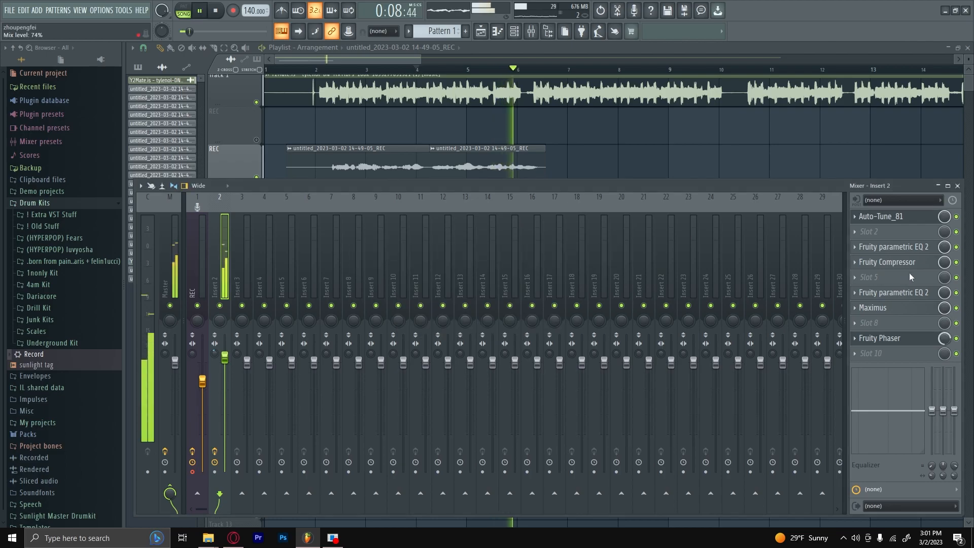
Load Fruity Delay 2 into slot 10 of Insert 2, searching for "del", audition it and choose a predefined value for one of its controls
{"action": "left_click", "coordinate": [907, 276]}
{"action": "type", "text": "del"}
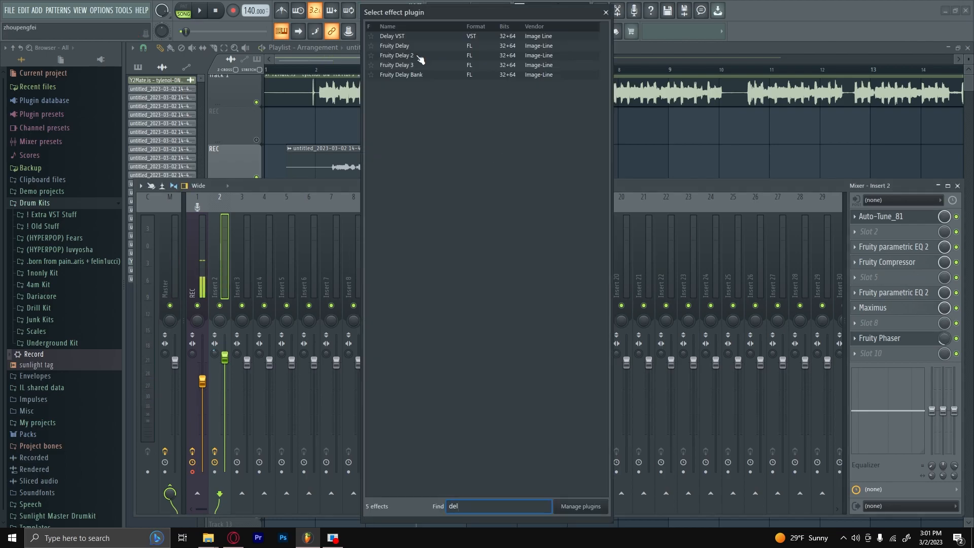
{"action": "double_click", "coordinate": [419, 56]}
{"action": "key", "text": "space"}
{"action": "key", "text": "space"}
{"action": "right_click", "coordinate": [366, 217]}
{"action": "mouse_move", "coordinate": [379, 236]}
{"action": "left_click", "coordinate": [470, 273]}
Set the mix level of Fruity Delay 2 to about 10% while auditioning the vocal
{"action": "left_click_drag", "start_coordinate": [946, 354], "coordinate": [953, 483]}
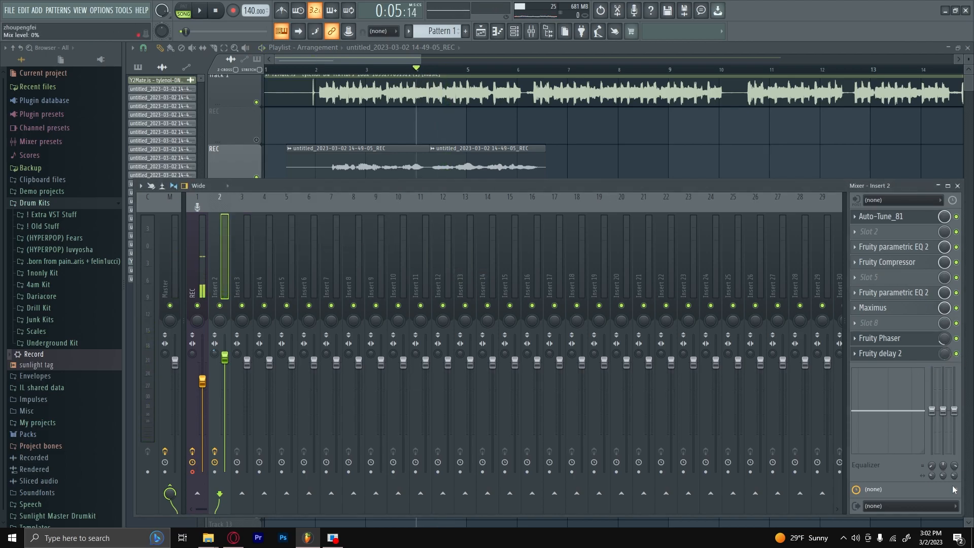
{"action": "key", "text": "space"}
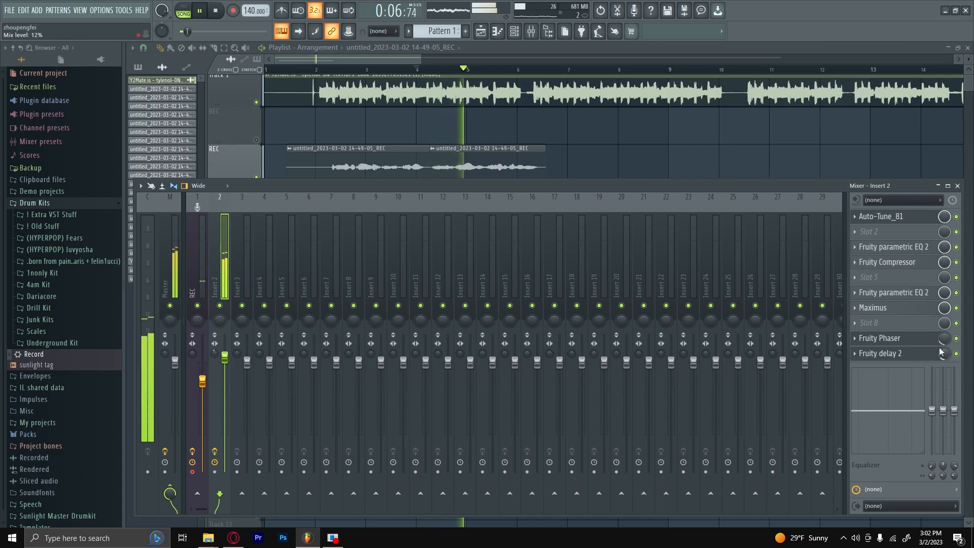
{"action": "left_click_drag", "start_coordinate": [942, 355], "coordinate": [944, 360]}
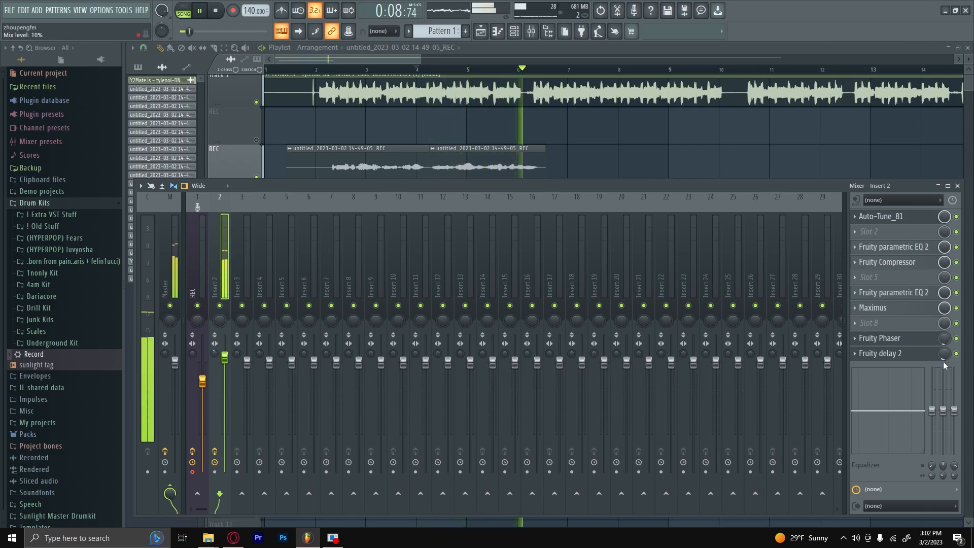
{"action": "key", "text": "space"}
Load another Fruity Compressor into the empty slot 10 of Insert 2, searching the effect list for "comp"
{"action": "left_click", "coordinate": [944, 360]}
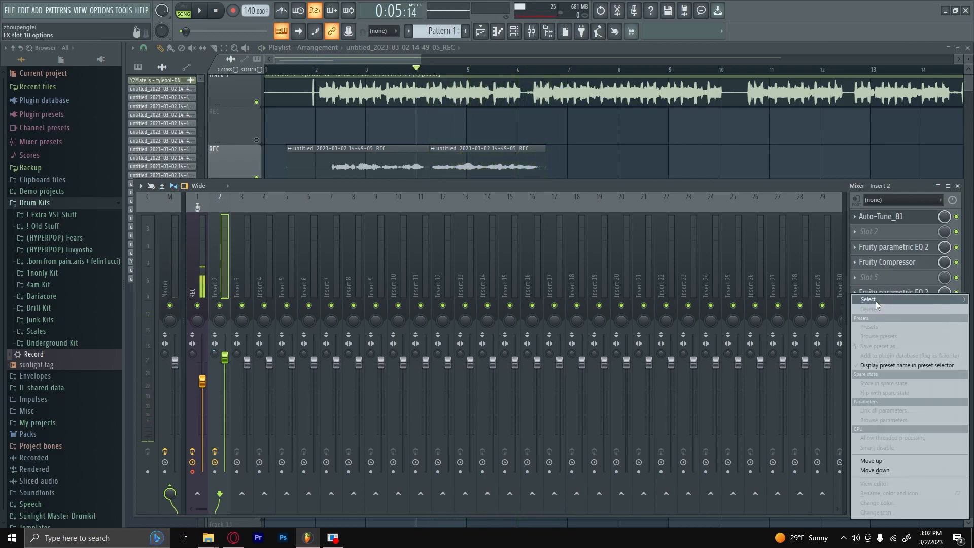
{"action": "left_click", "coordinate": [847, 299]}
{"action": "type", "text": "comp"}
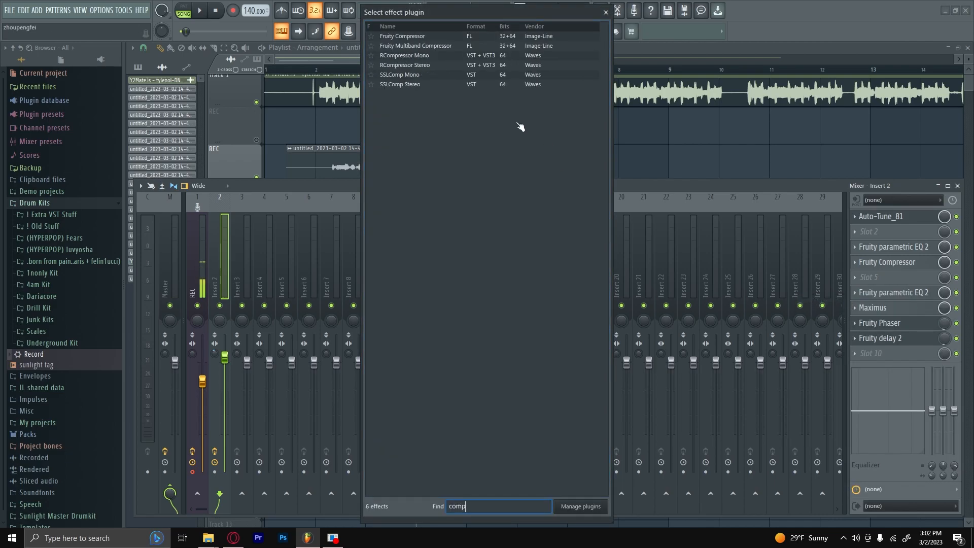
{"action": "double_click", "coordinate": [406, 37]}
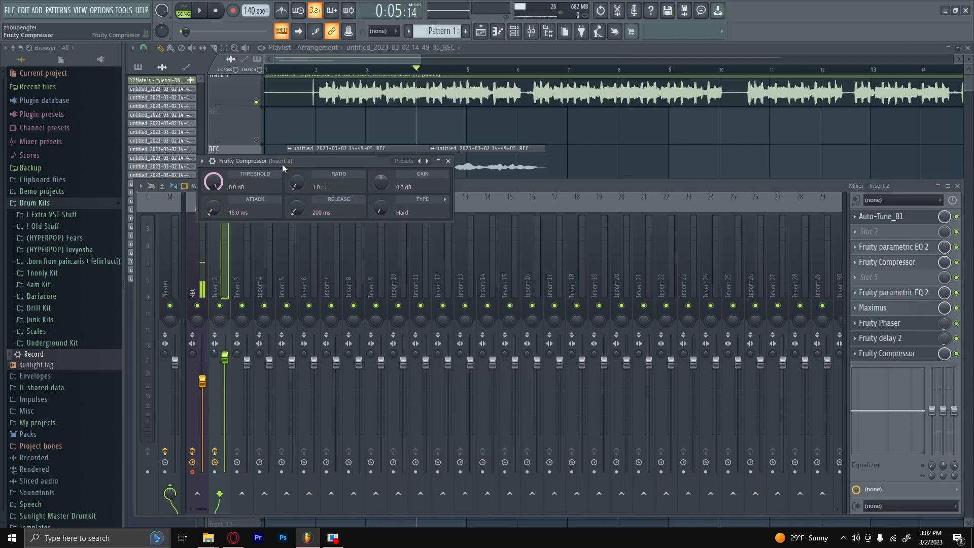
Lower the second compressor's threshold, raise its ratio and place it above Fruity Delay 2 in the chain
{"action": "left_click_drag", "start_coordinate": [282, 164], "coordinate": [392, 249]}
{"action": "left_click_drag", "start_coordinate": [323, 268], "coordinate": [331, 304]}
{"action": "left_click_drag", "start_coordinate": [406, 269], "coordinate": [406, 235]}
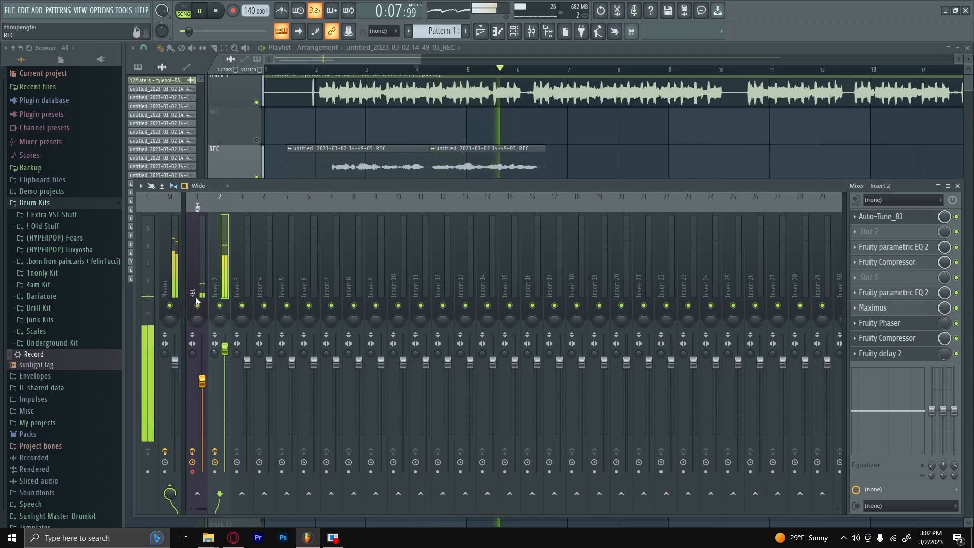
Lower the Insert 2 volume fader to about 0 dB and select the Insert 2 track
{"action": "left_click_drag", "start_coordinate": [225, 348], "coordinate": [225, 361]}
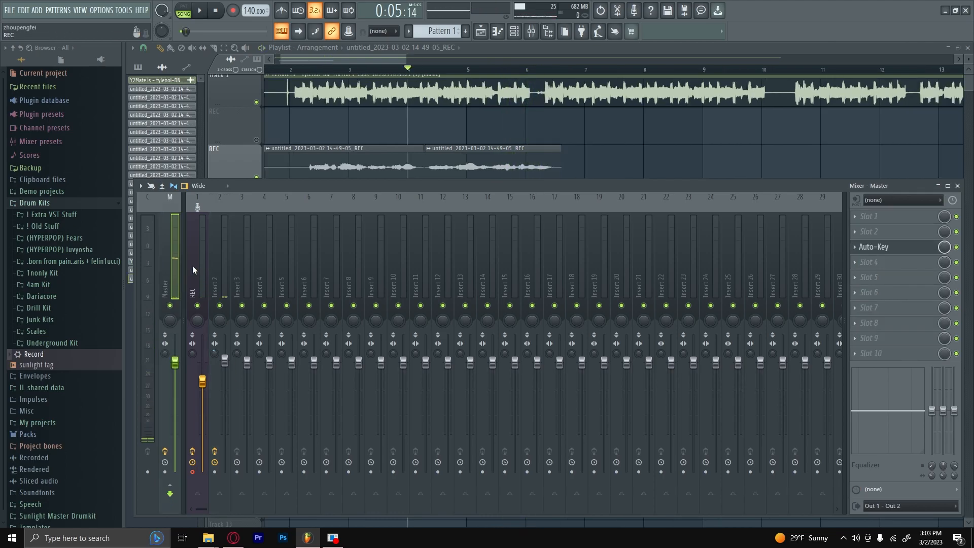
{"action": "left_click", "coordinate": [223, 284]}
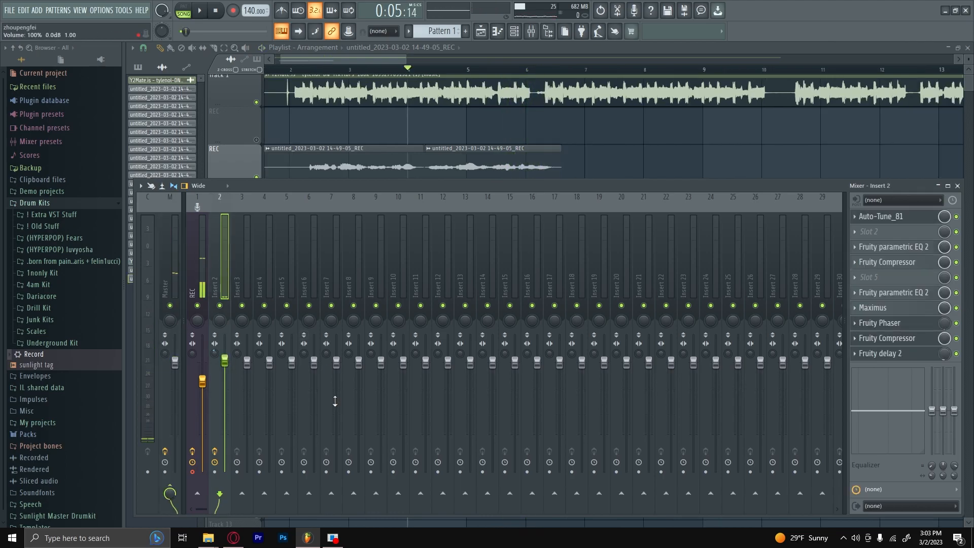